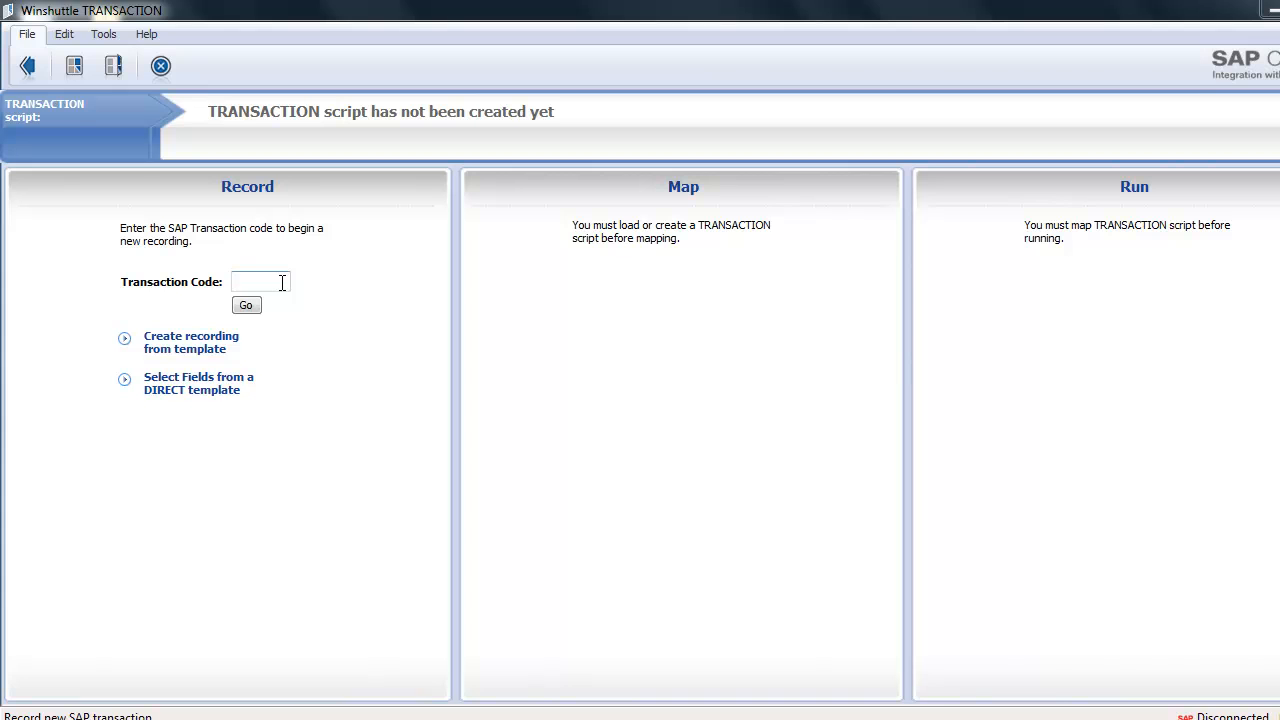
# - Start a new recording for transaction code me51n and log on to SAP with the account password
pyautogui.write('me51n')
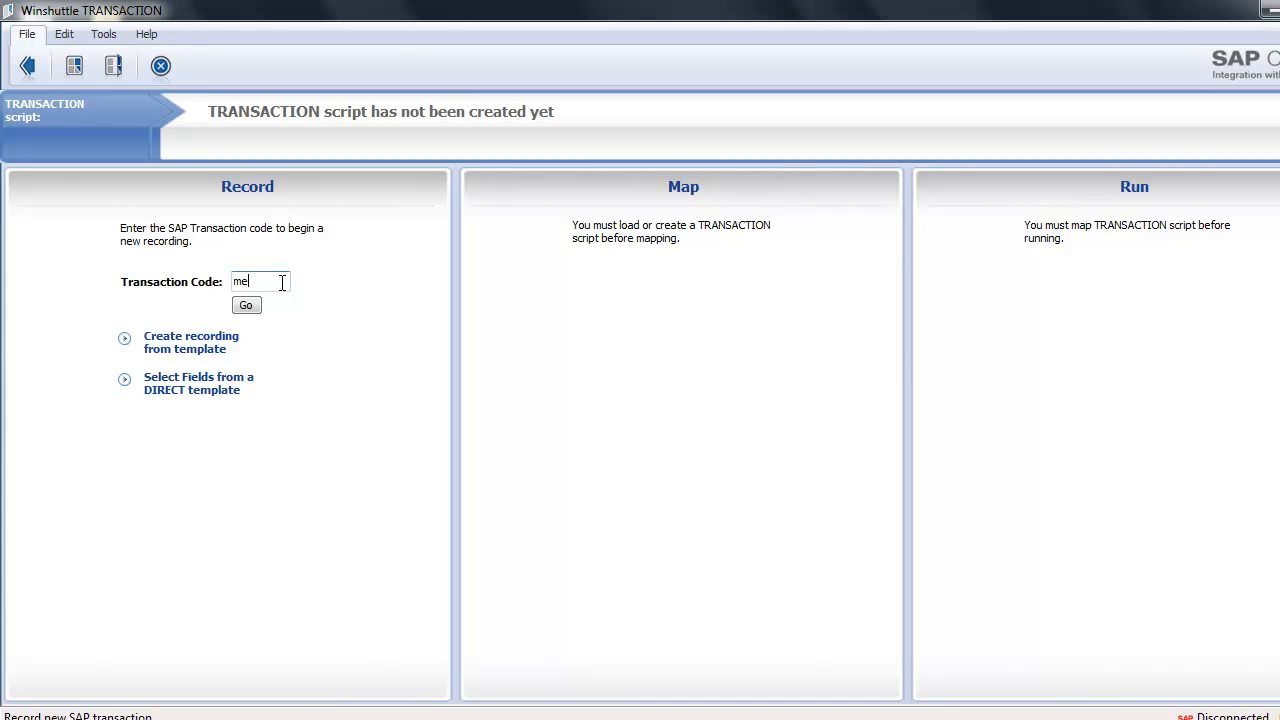
pyautogui.press('Return')
pyautogui.write('*****')
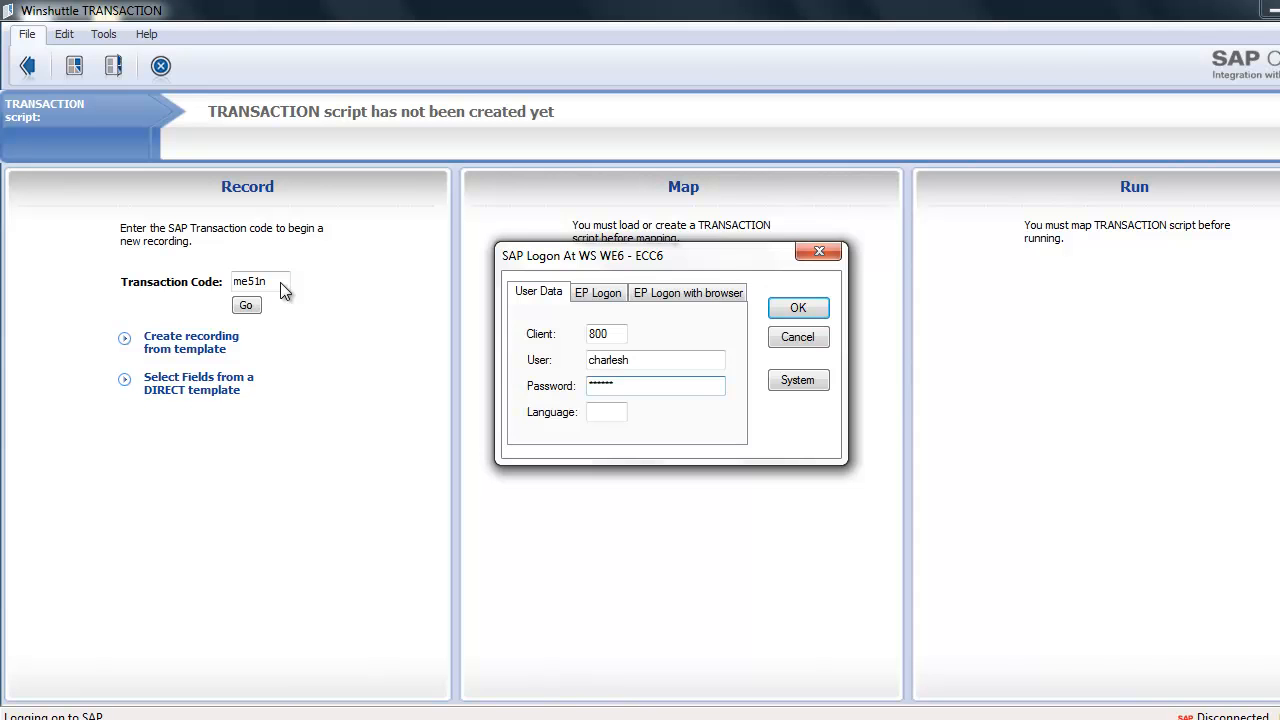
pyautogui.press('Return')
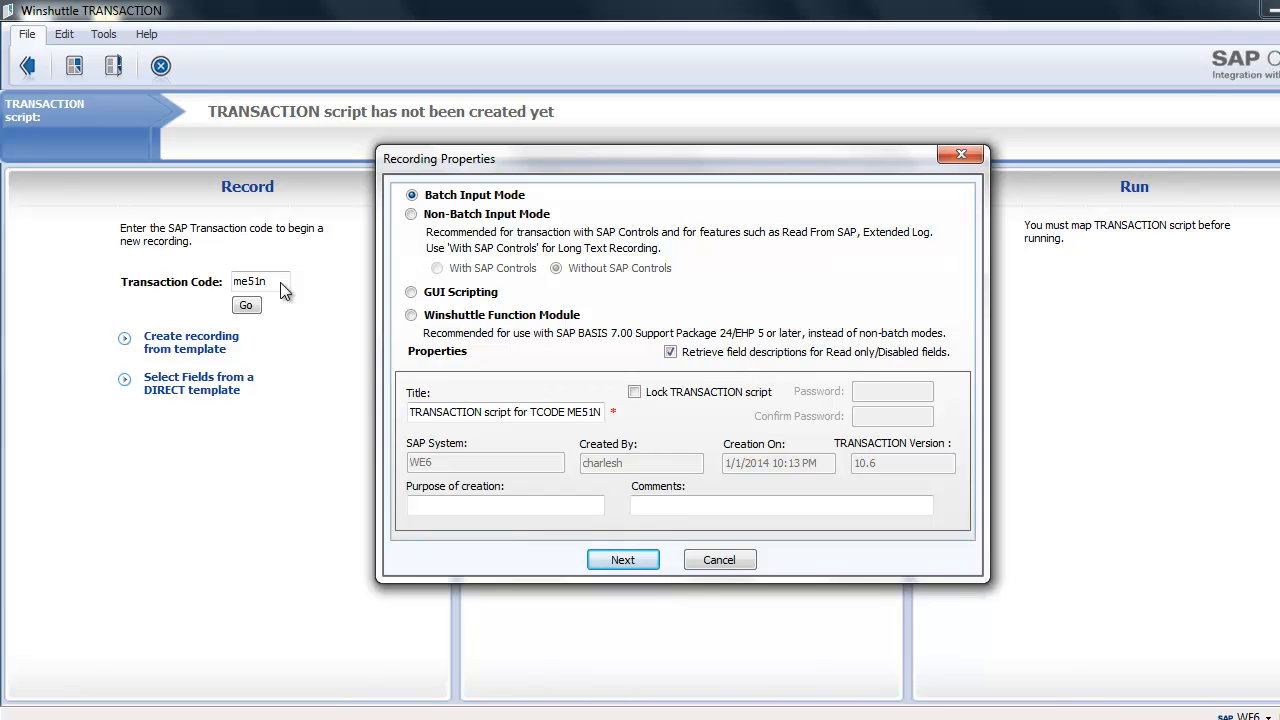
# - Set the recording to Non-Batch Input Mode with SAP Controls and proceed to the transaction
pyautogui.click(424, 219)
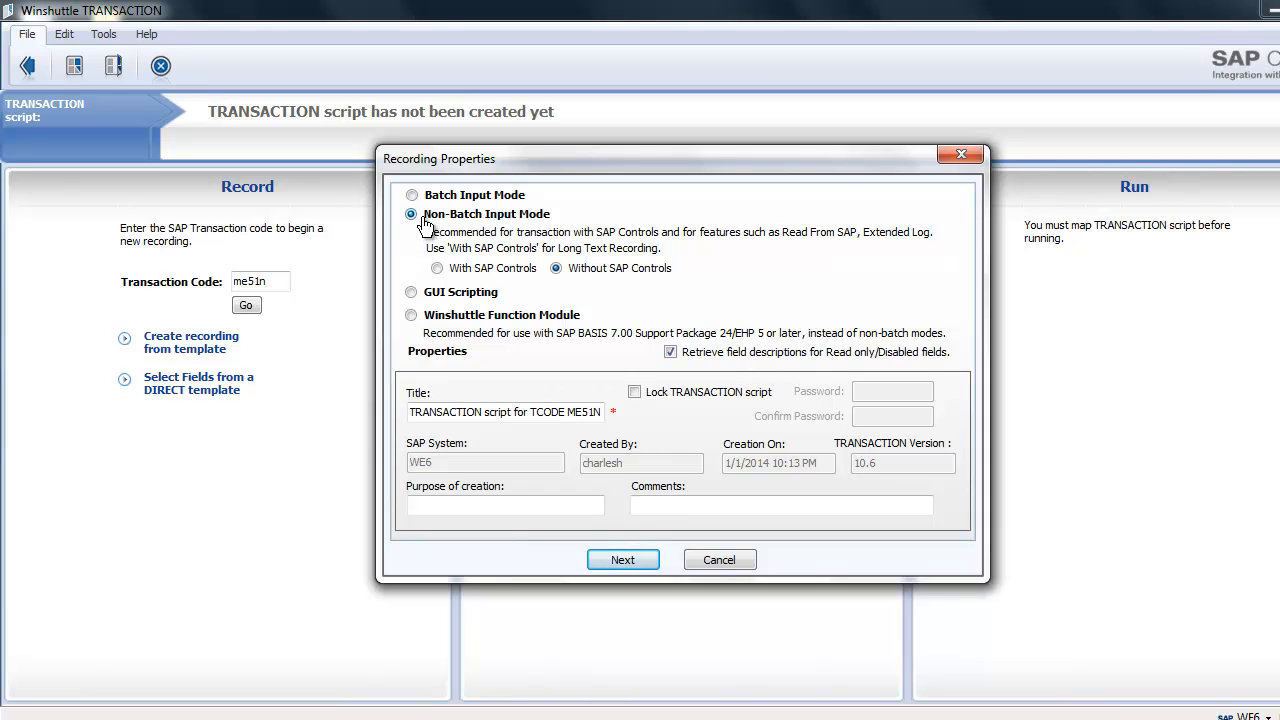
pyautogui.click(452, 277)
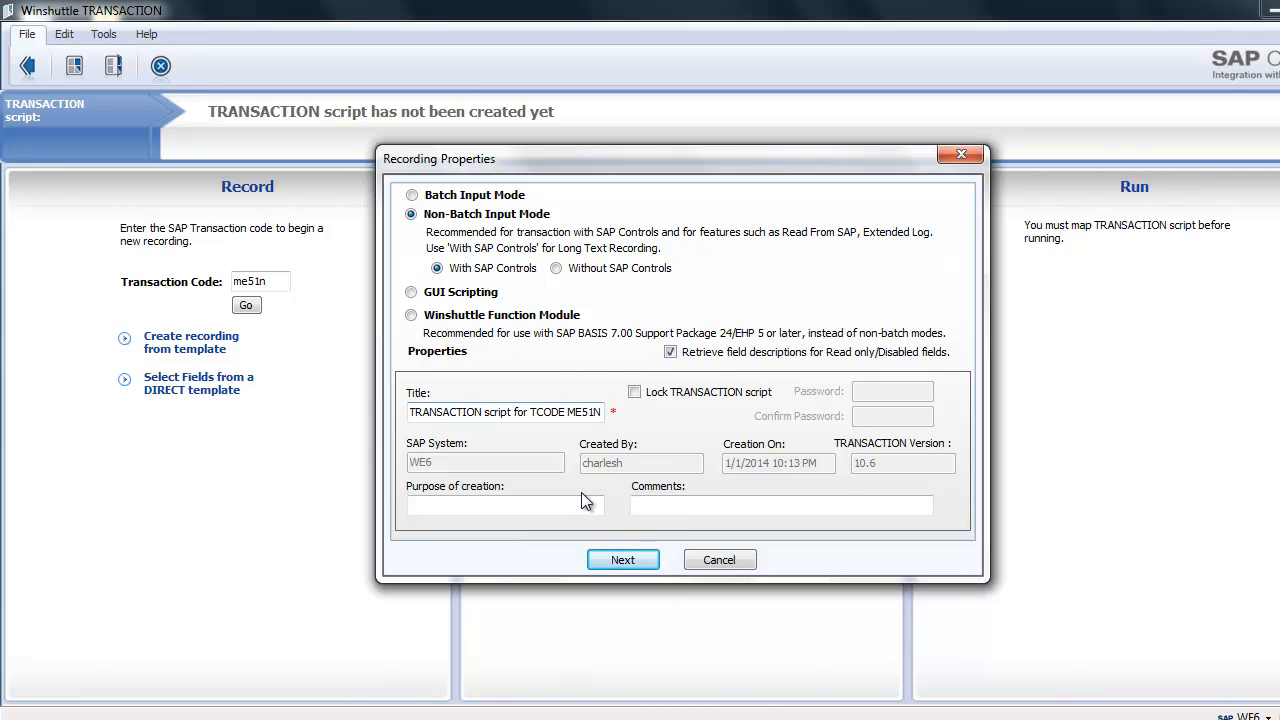
pyautogui.click(608, 560)
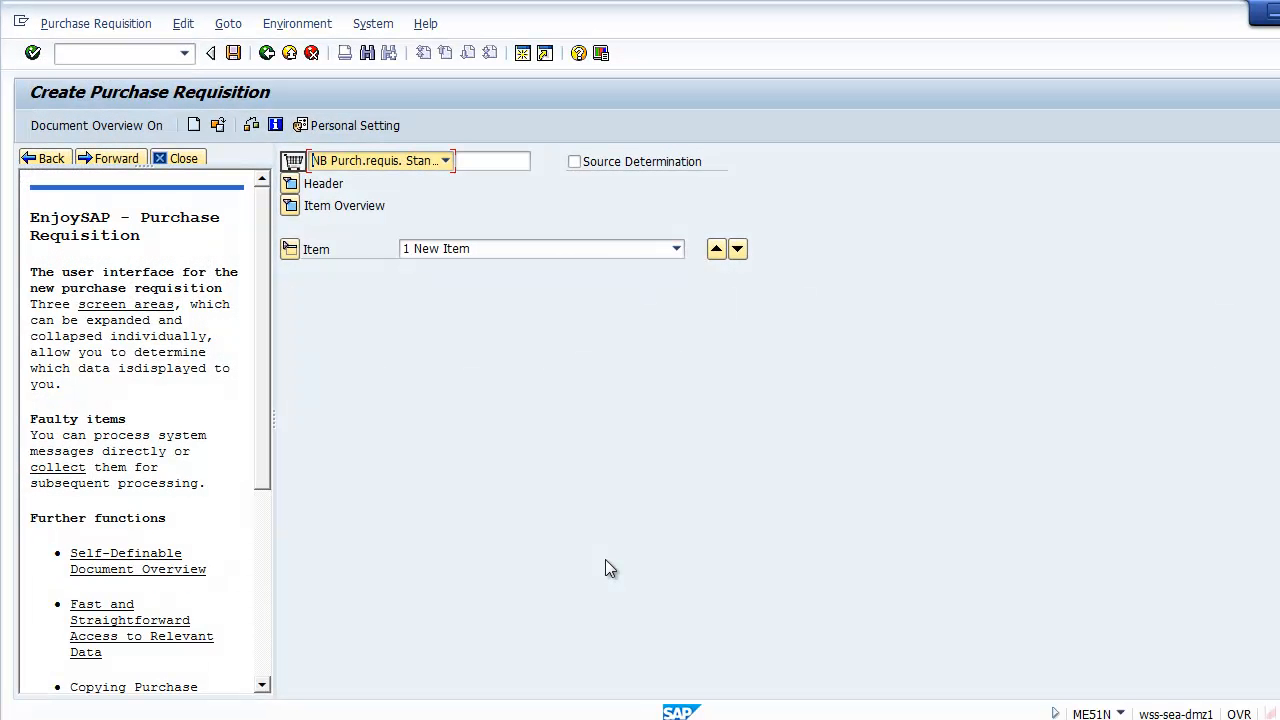
# - Expand the item overview, disable its display as grid control in the personal settings, and save the settings
pyautogui.click(293, 208)
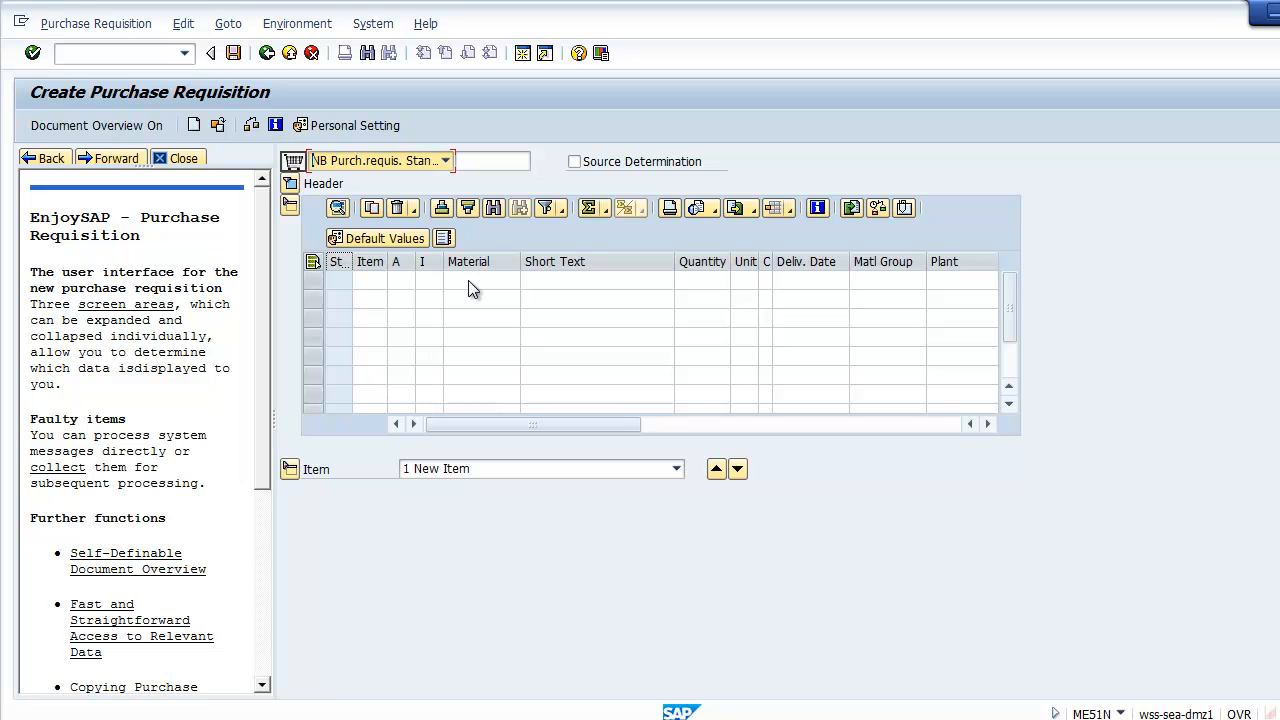
pyautogui.click(368, 127)
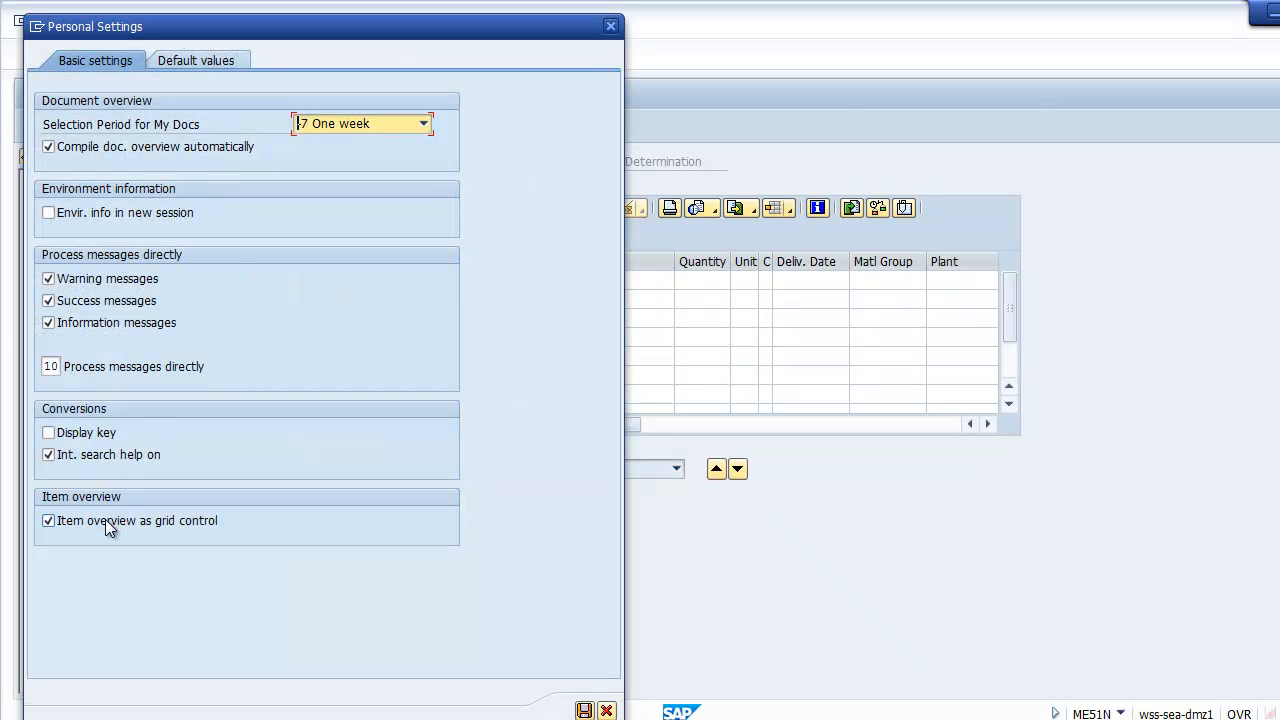
pyautogui.click(105, 519)
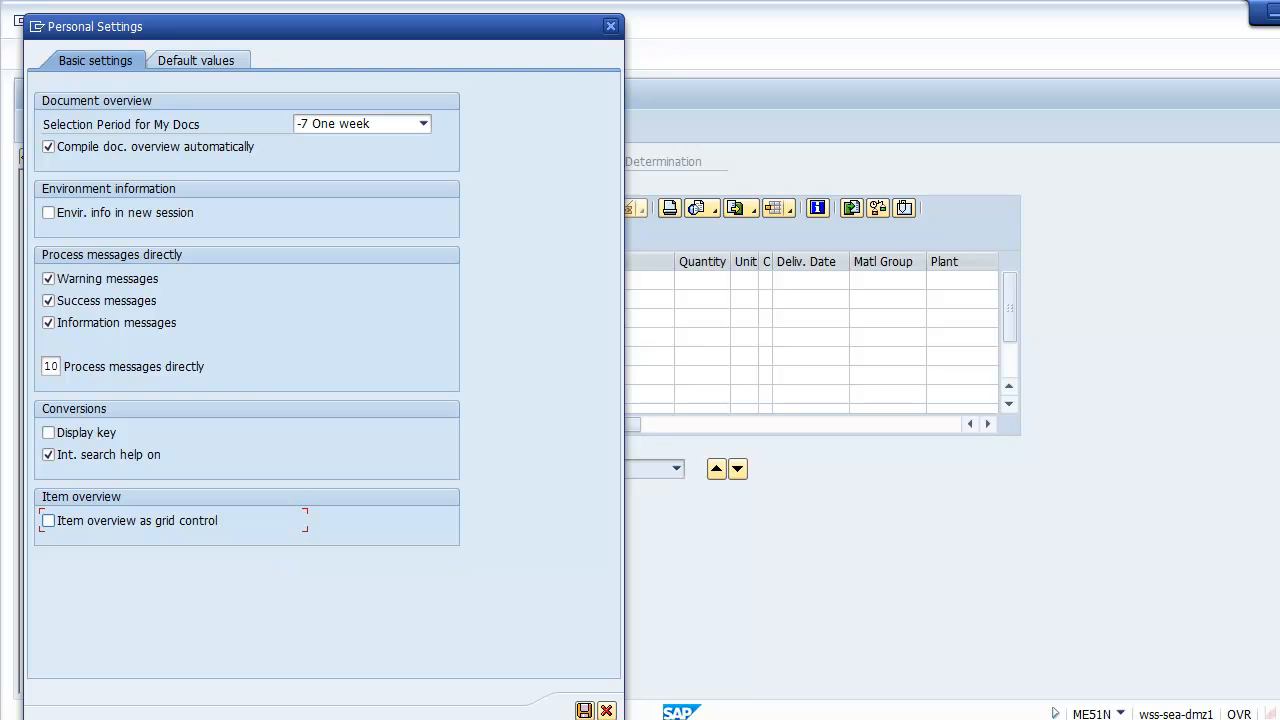
pyautogui.click(586, 710)
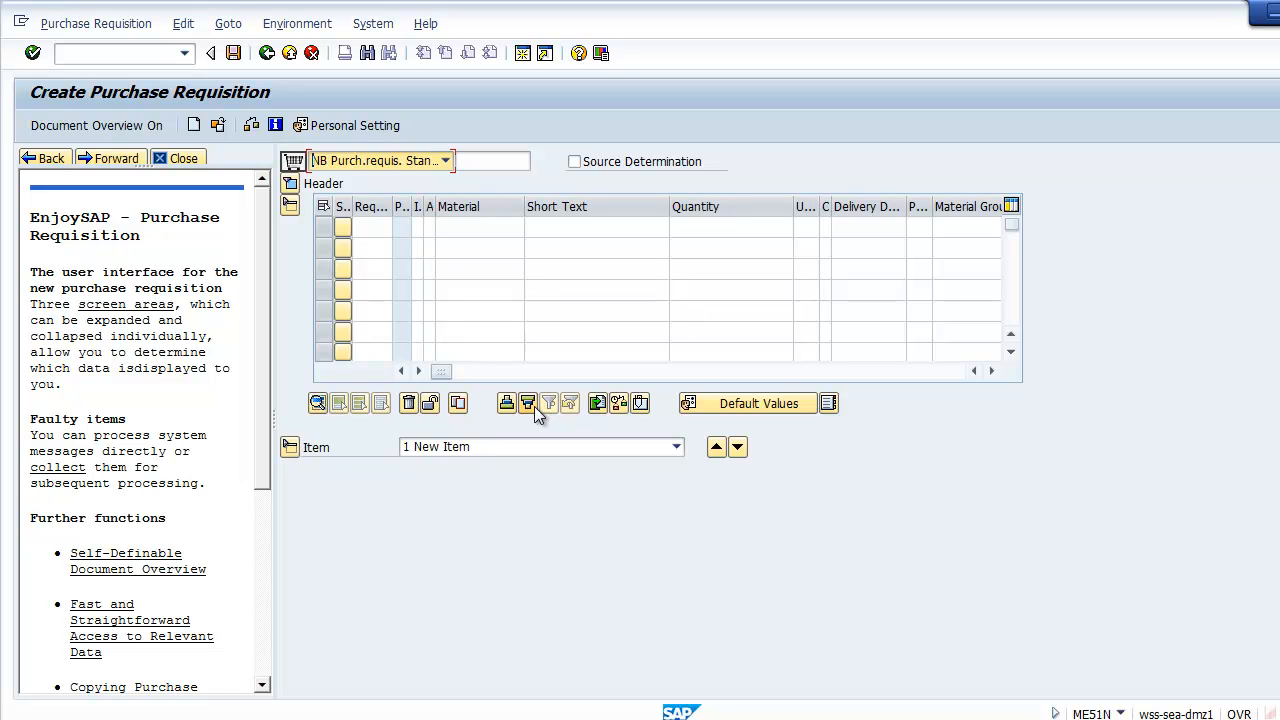
# - Enter the first requisition item with material pa-1000, quantity 10 and plant 1000
pyautogui.click(490, 222)
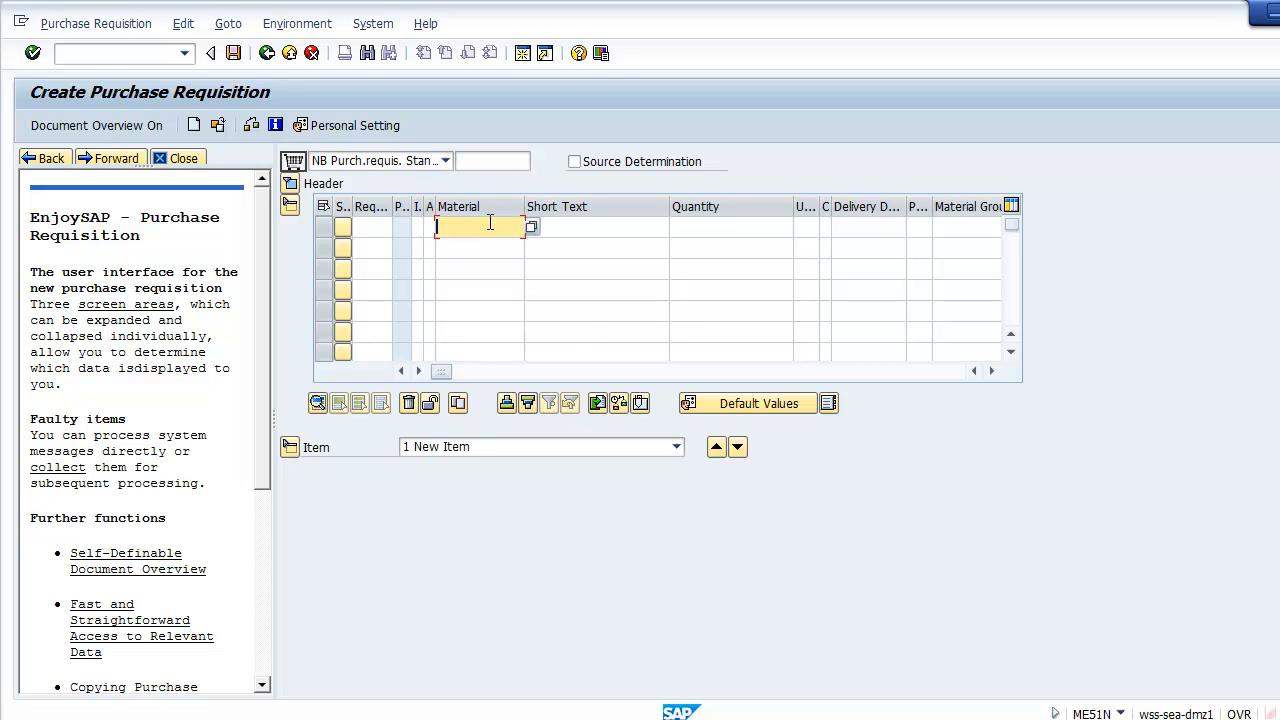
pyautogui.write('pa-1000')
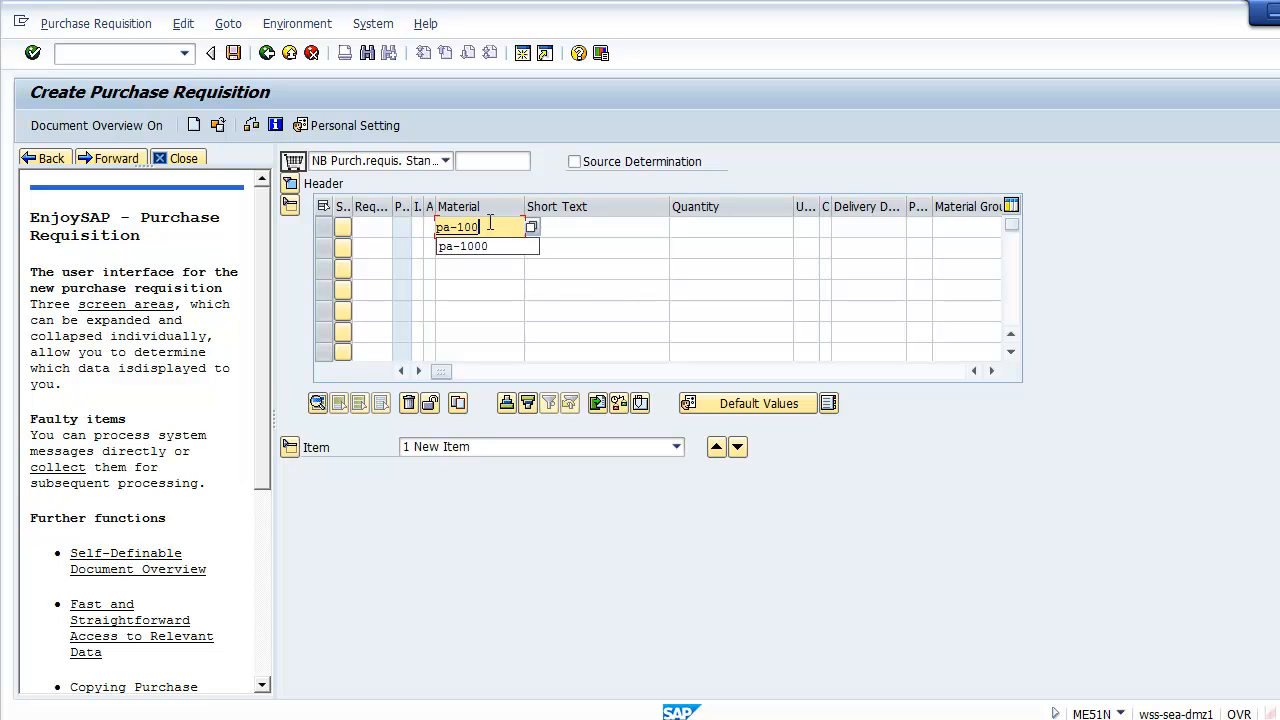
pyautogui.press('Tab')
pyautogui.press('Tab')
pyautogui.write('10')
pyautogui.press('Tab')
pyautogui.press('Tab')
pyautogui.press('Tab')
pyautogui.press('Tab')
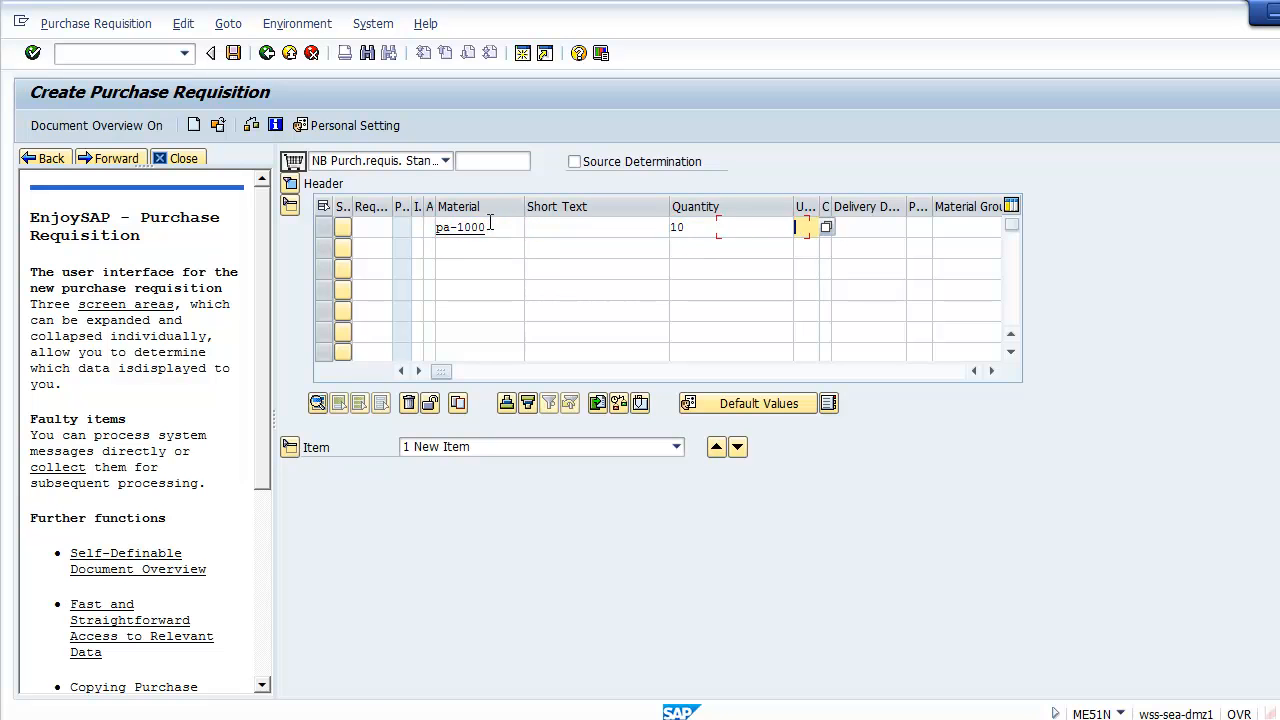
pyautogui.press('Tab')
pyautogui.press('Tab')
pyautogui.press('Tab')
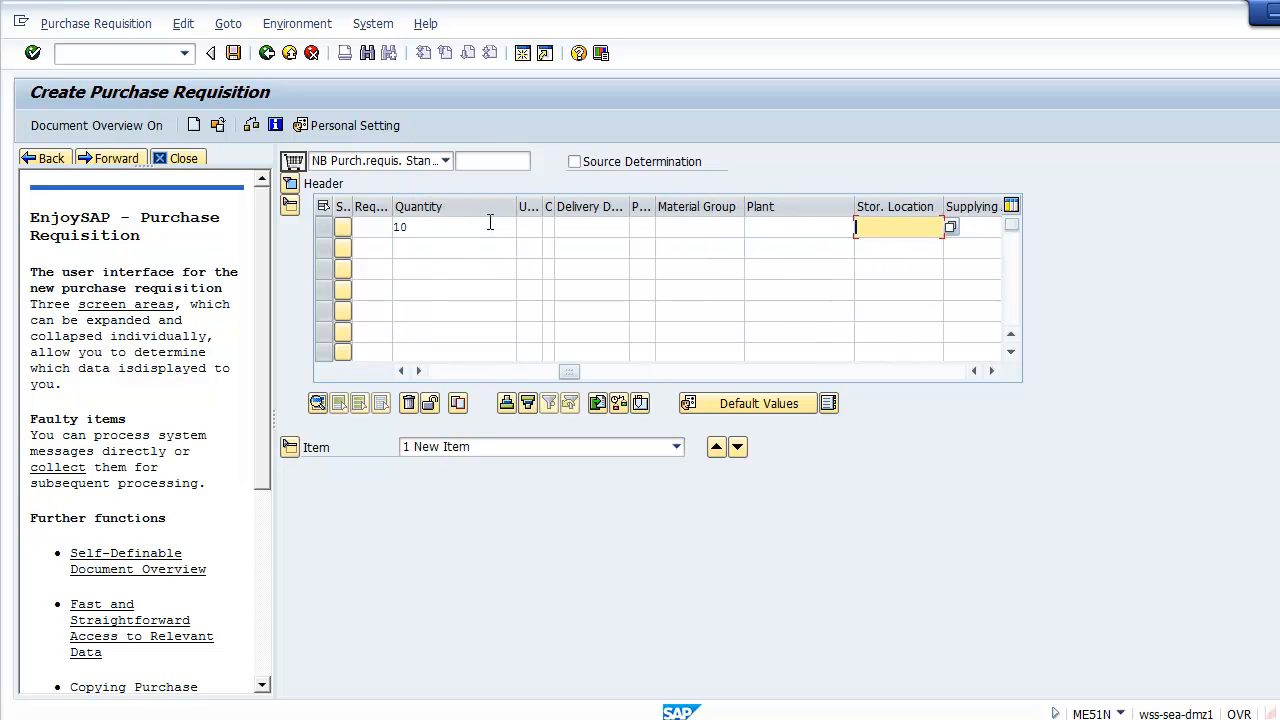
pyautogui.hotkey('shift', 'Tab')
pyautogui.write('1000')
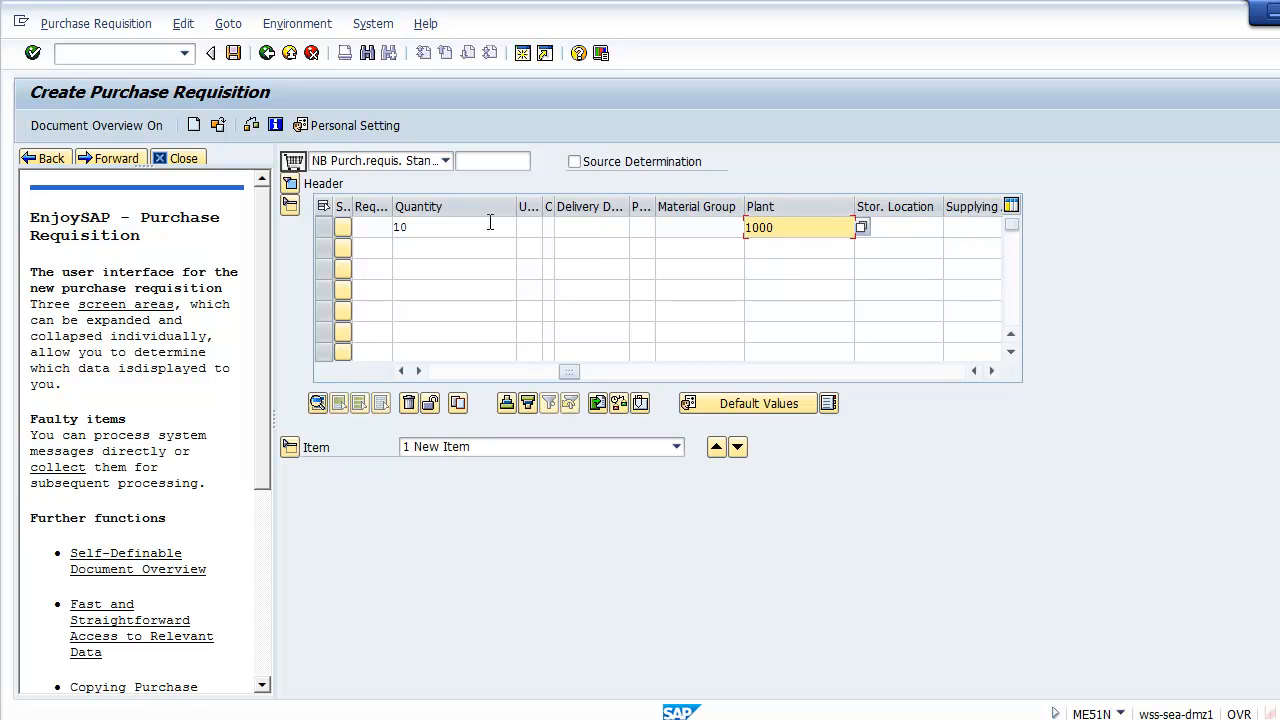
pyautogui.press('Return')
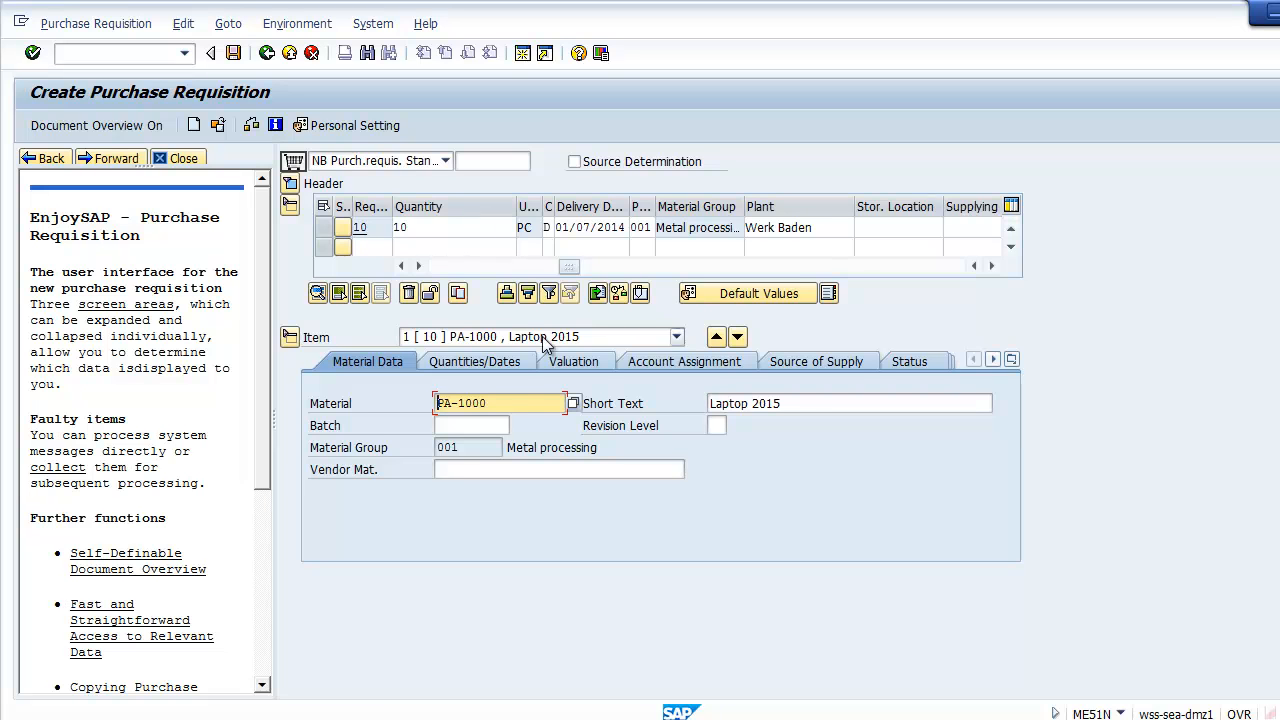
# - Set the first item's delivery date to 01/15/2014 in its quantities and dates details
pyautogui.click(1012, 359)
pyautogui.click(1040, 404)
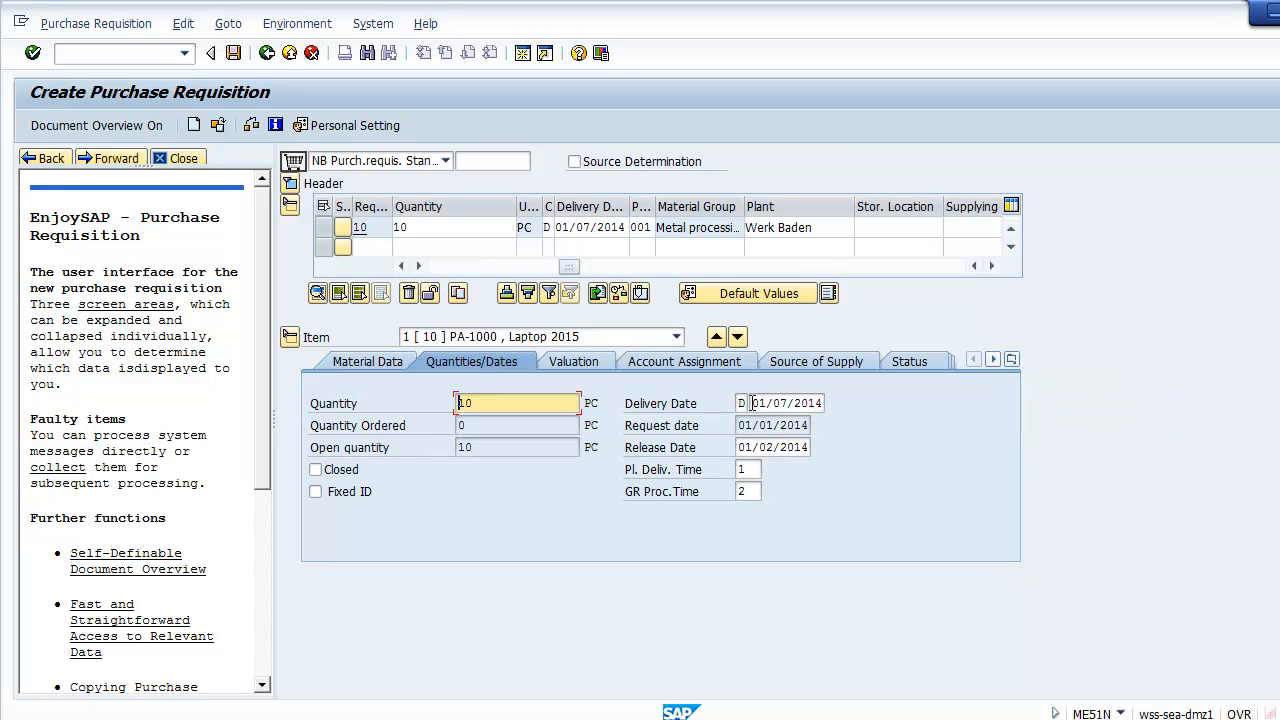
pyautogui.moveTo(752, 403); pyautogui.dragTo(855, 403)
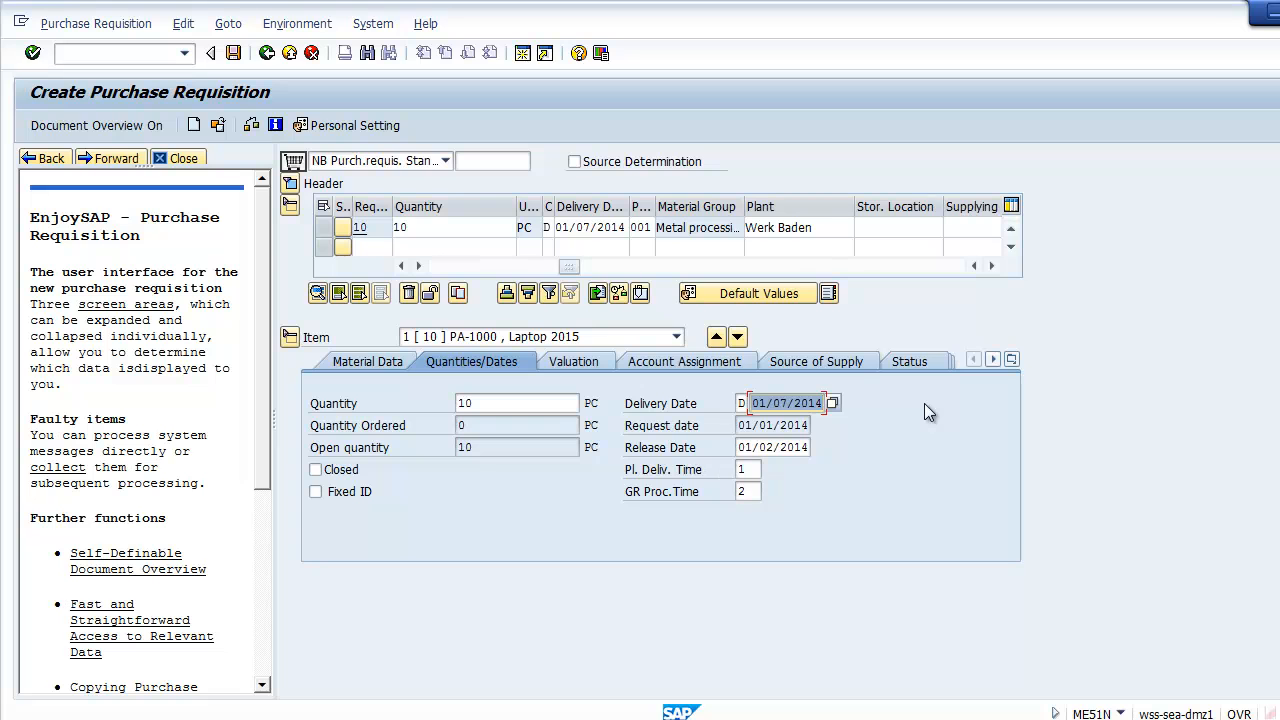
pyautogui.write('01/')
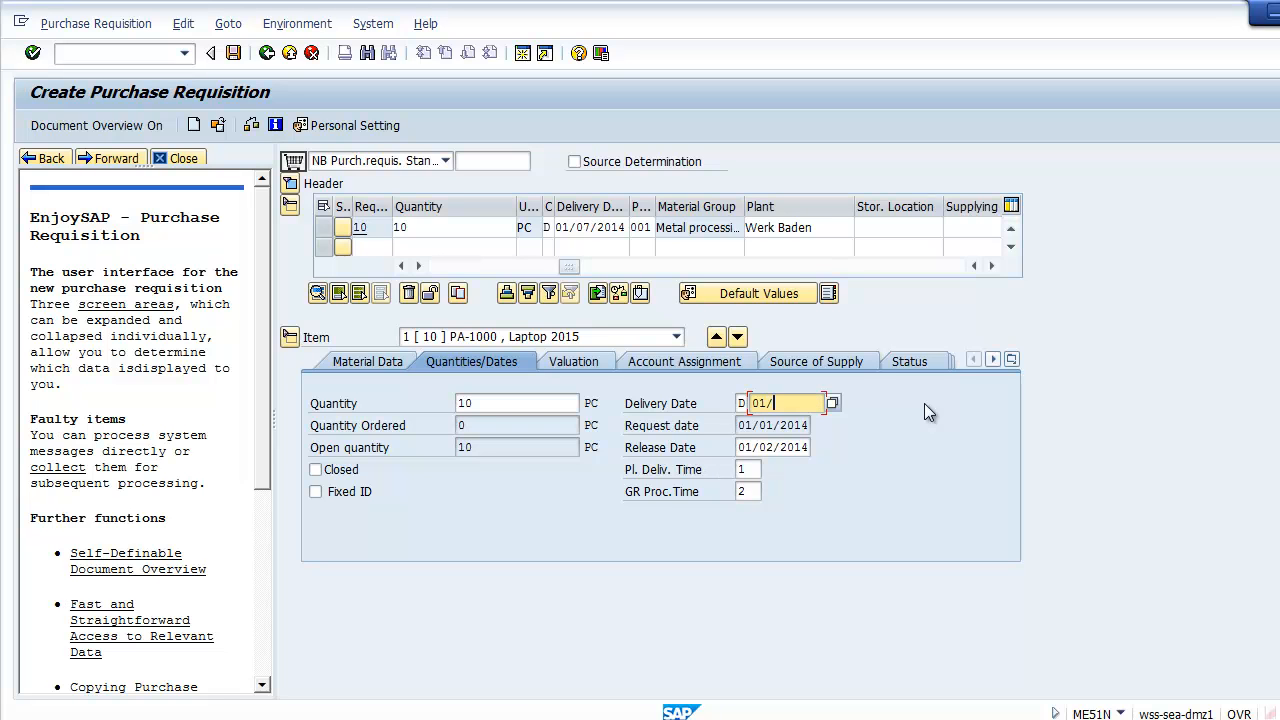
pyautogui.write('15/2014')
pyautogui.press('Return')
# - Open the item overview's filter definition and add DATA-TCSELFLAG, Status and Item of Requisition as filter criteria
pyautogui.click(549, 293)
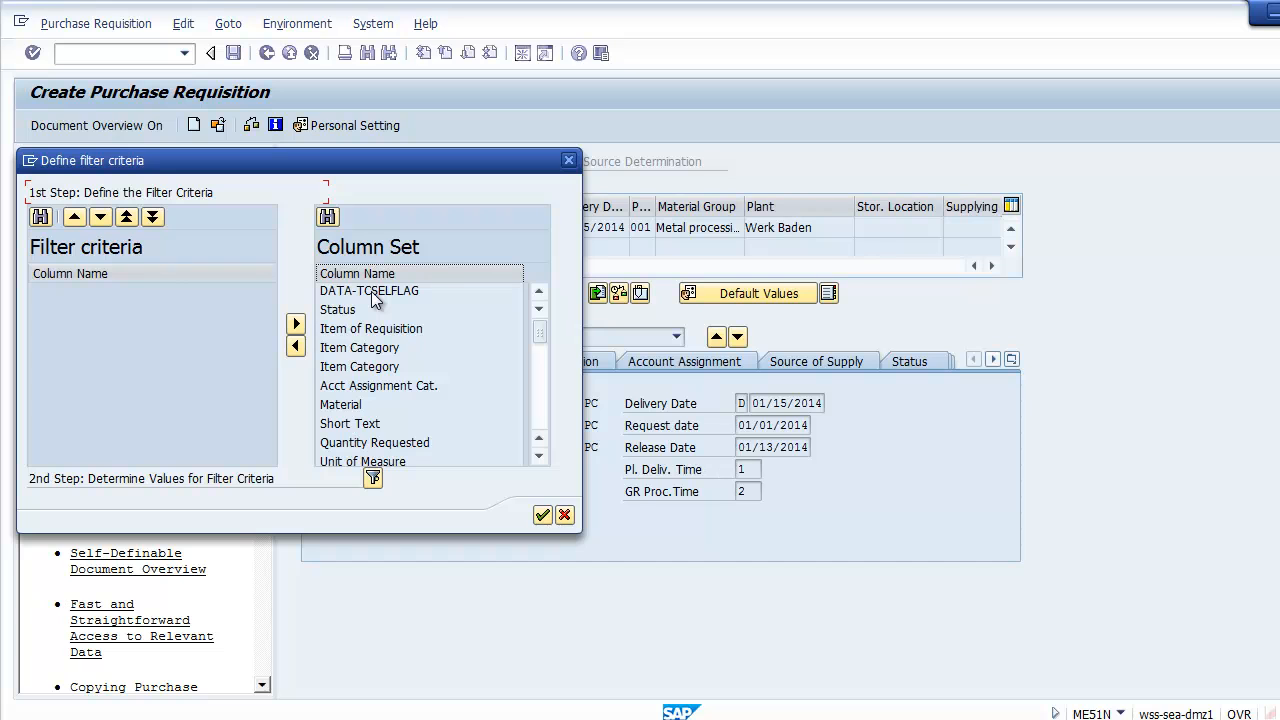
pyautogui.click(371, 291)
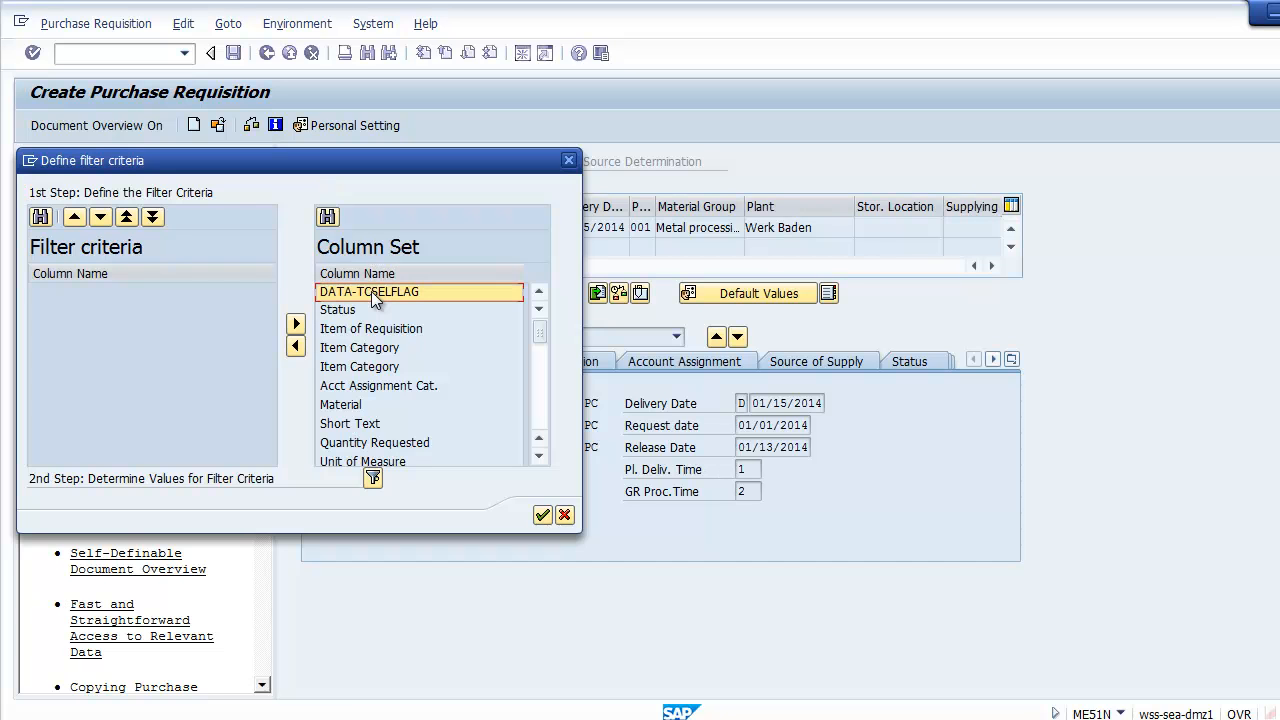
pyautogui.click(297, 346)
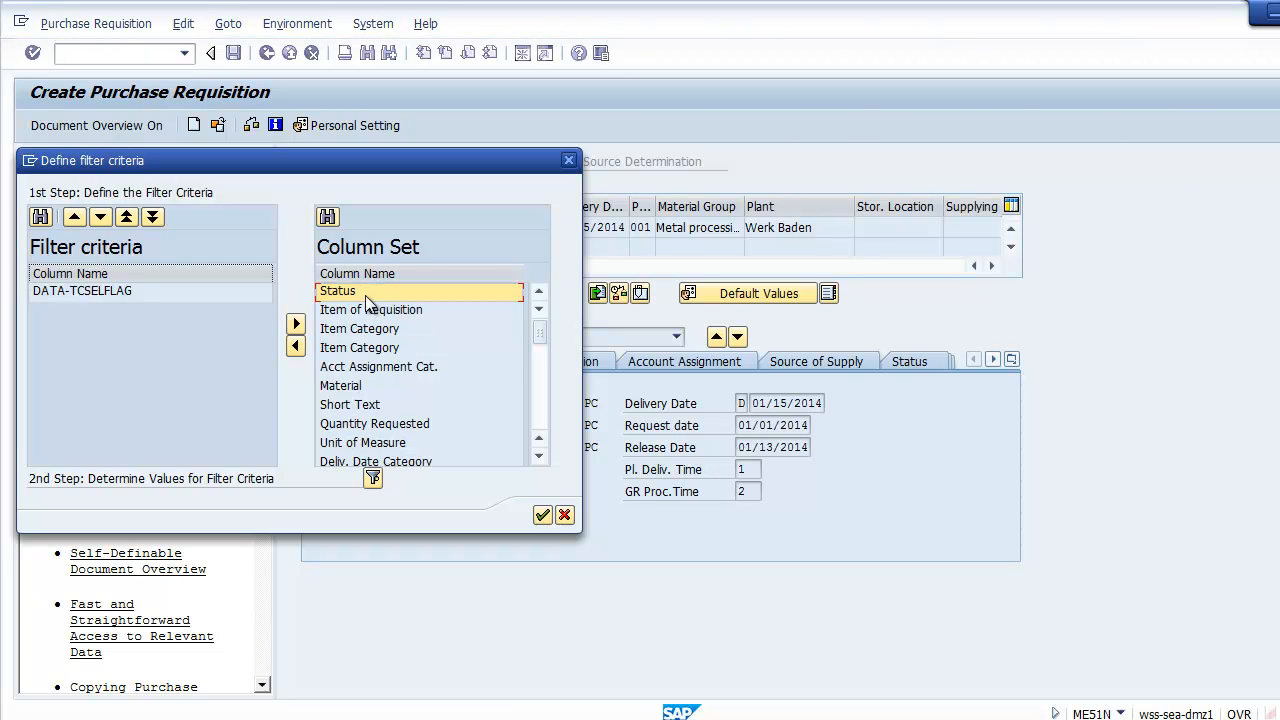
pyautogui.click(351, 293)
pyautogui.click(297, 346)
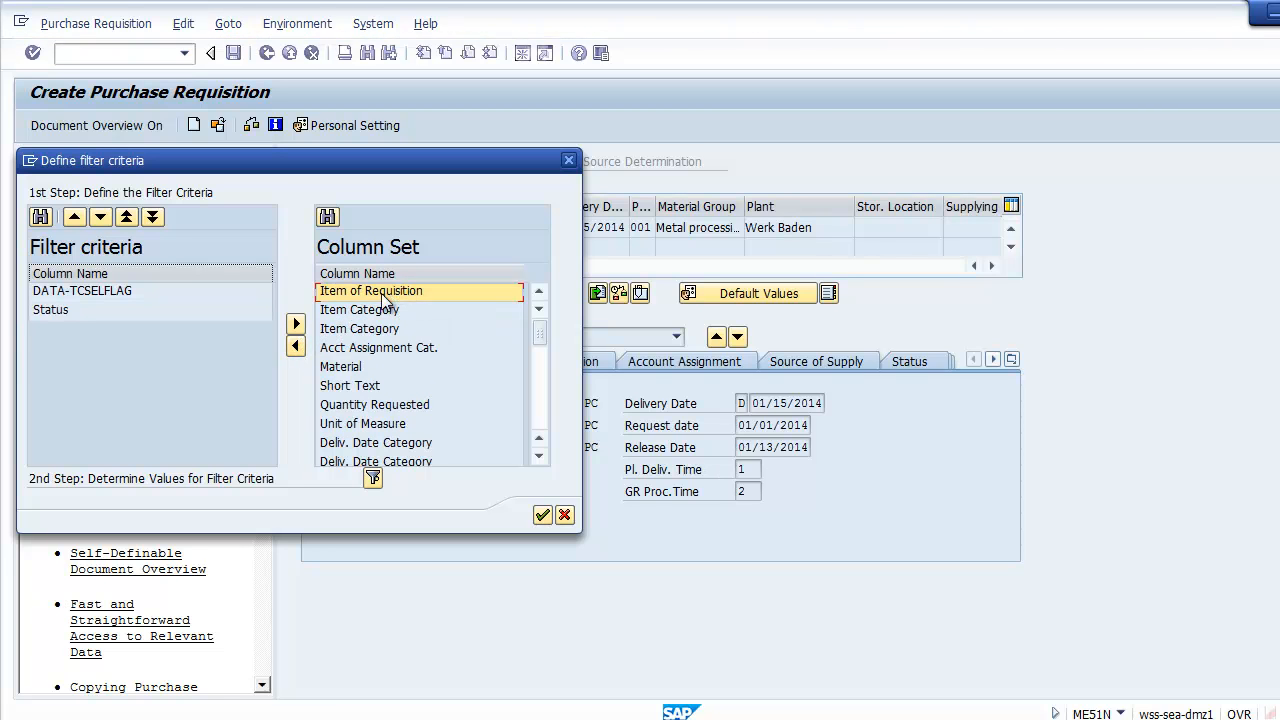
pyautogui.click(296, 346)
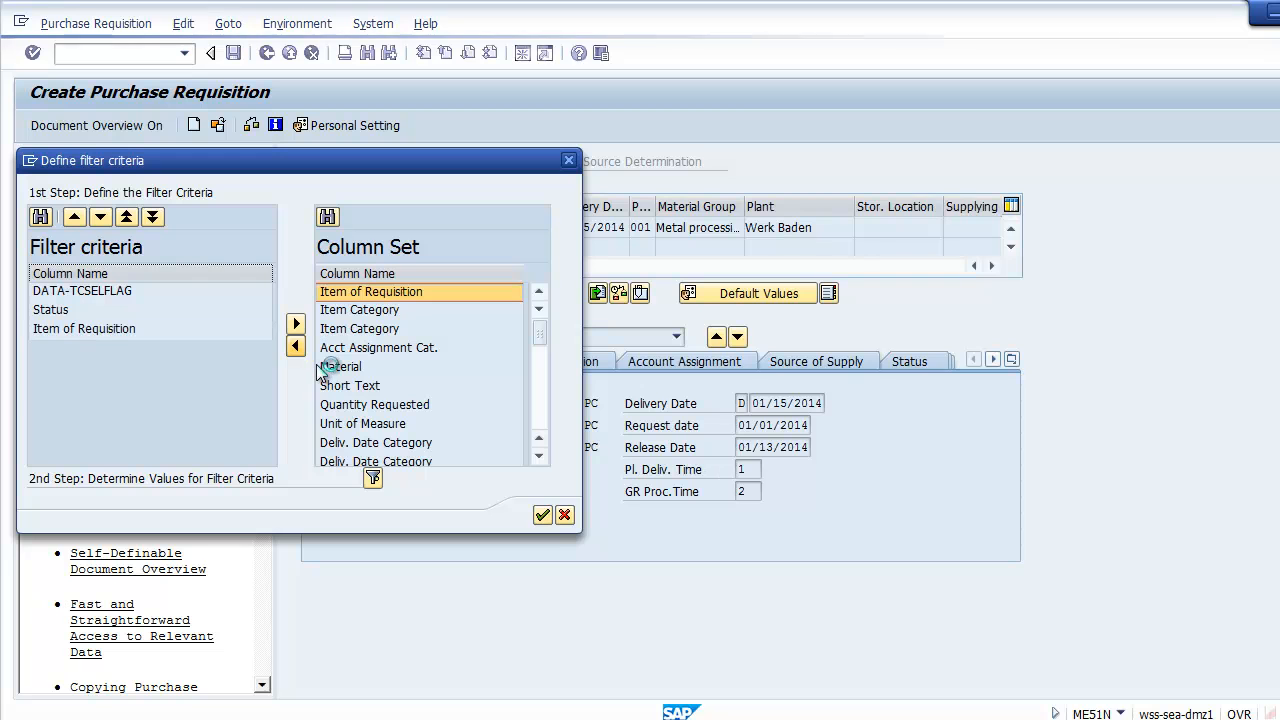
# - Filter the item overview by an Item of Requisition value of 99999
pyautogui.click(374, 478)
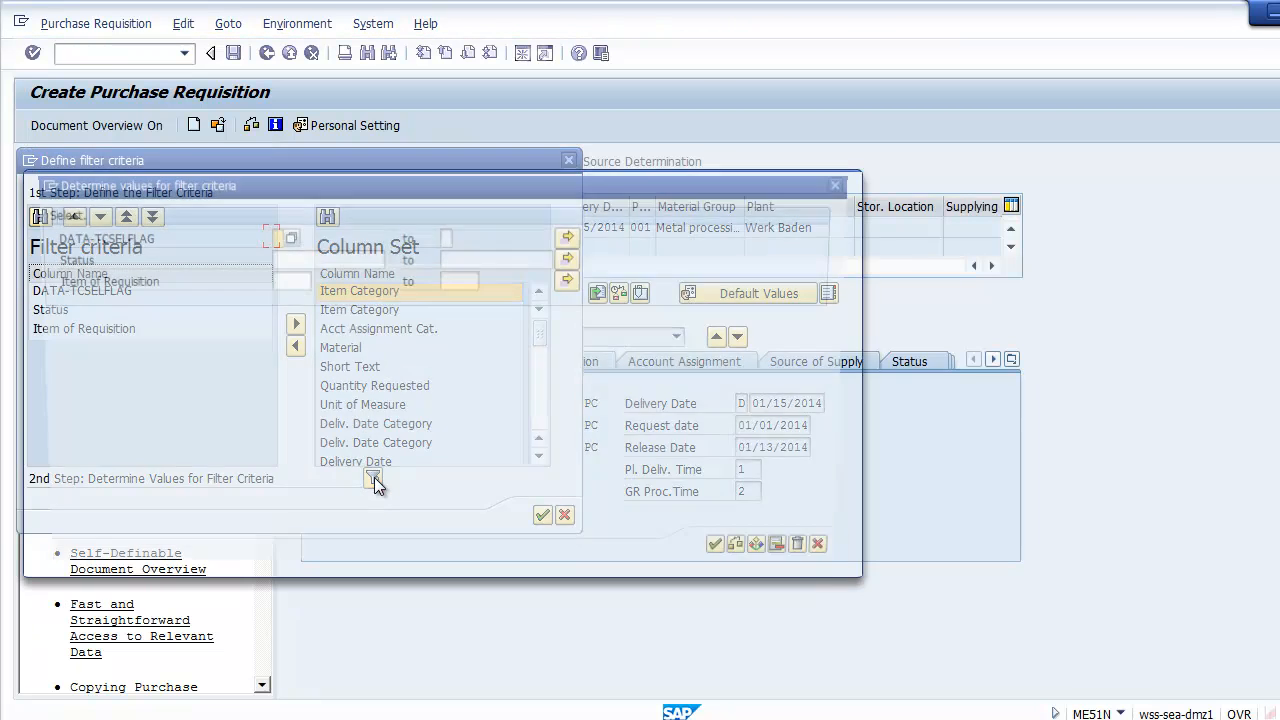
pyautogui.click(296, 282)
pyautogui.write('99999')
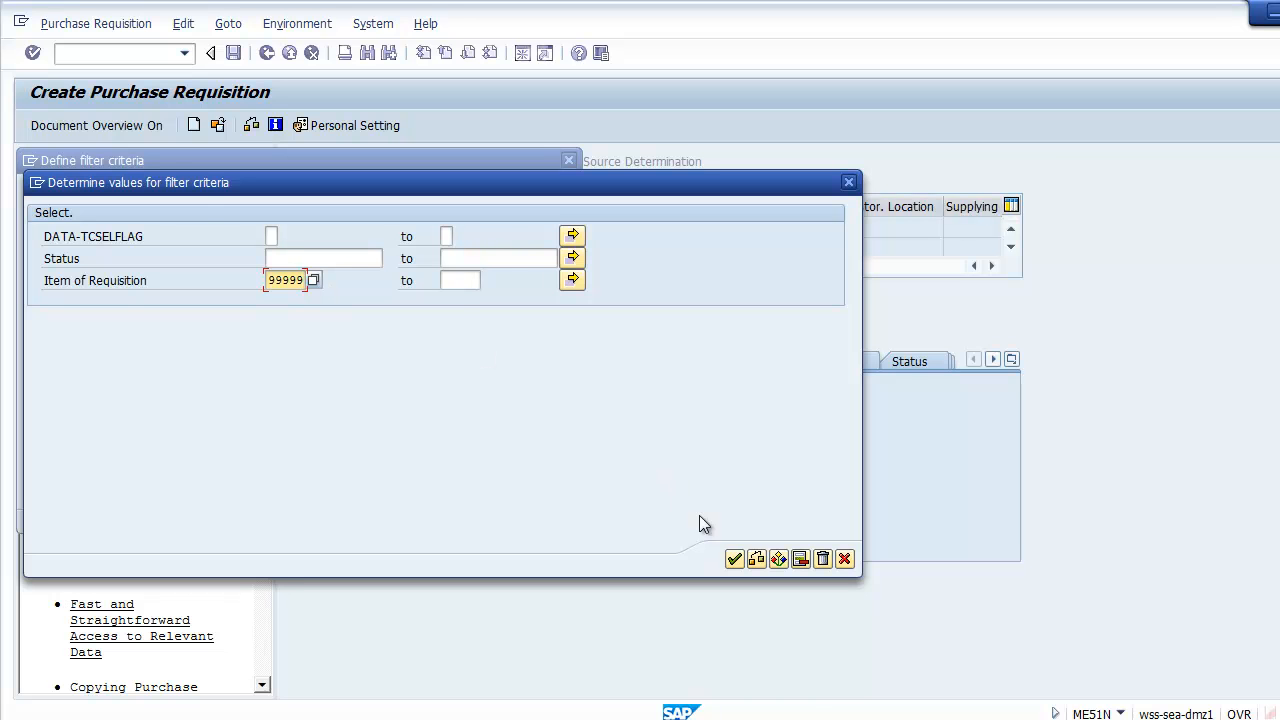
pyautogui.click(734, 558)
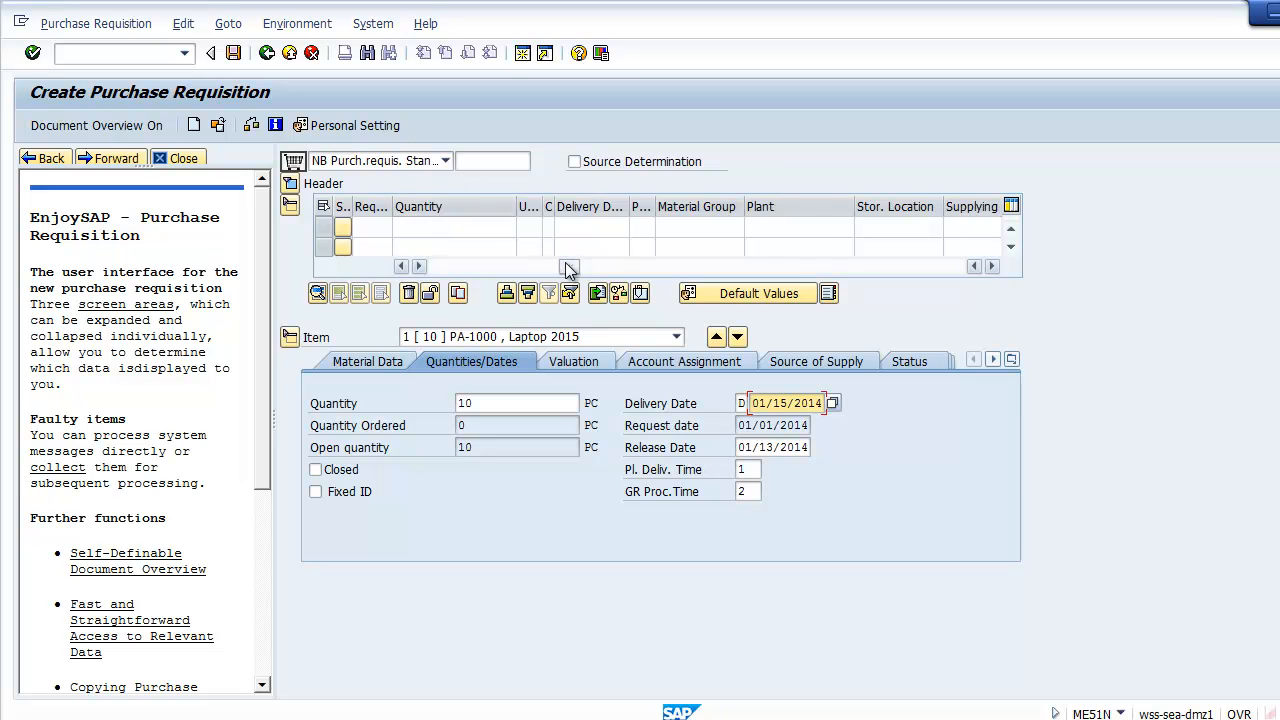
# - Enter a second item in the first overview row with material pa-1001, quantity 15 and plant 1000, and show its details
pyautogui.moveTo(568, 268); pyautogui.dragTo(443, 268)
pyautogui.click(469, 229)
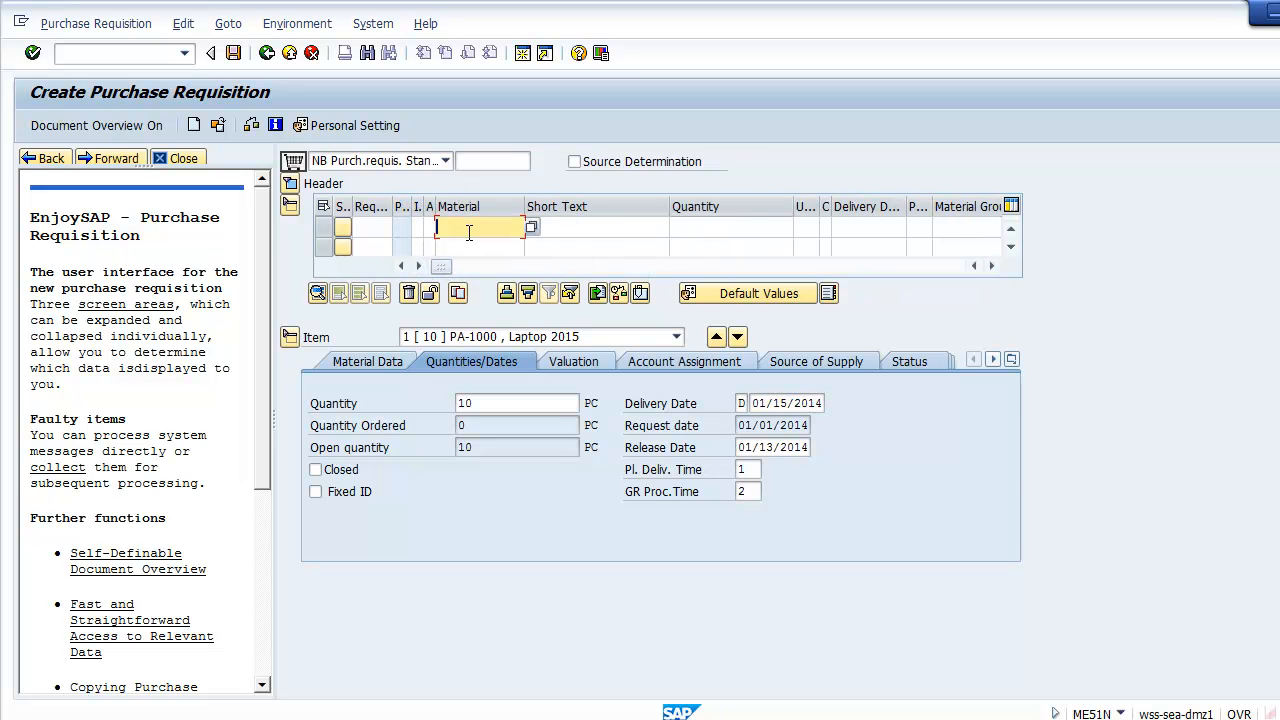
pyautogui.write('pa-1001')
pyautogui.press('Tab')
pyautogui.press('Tab')
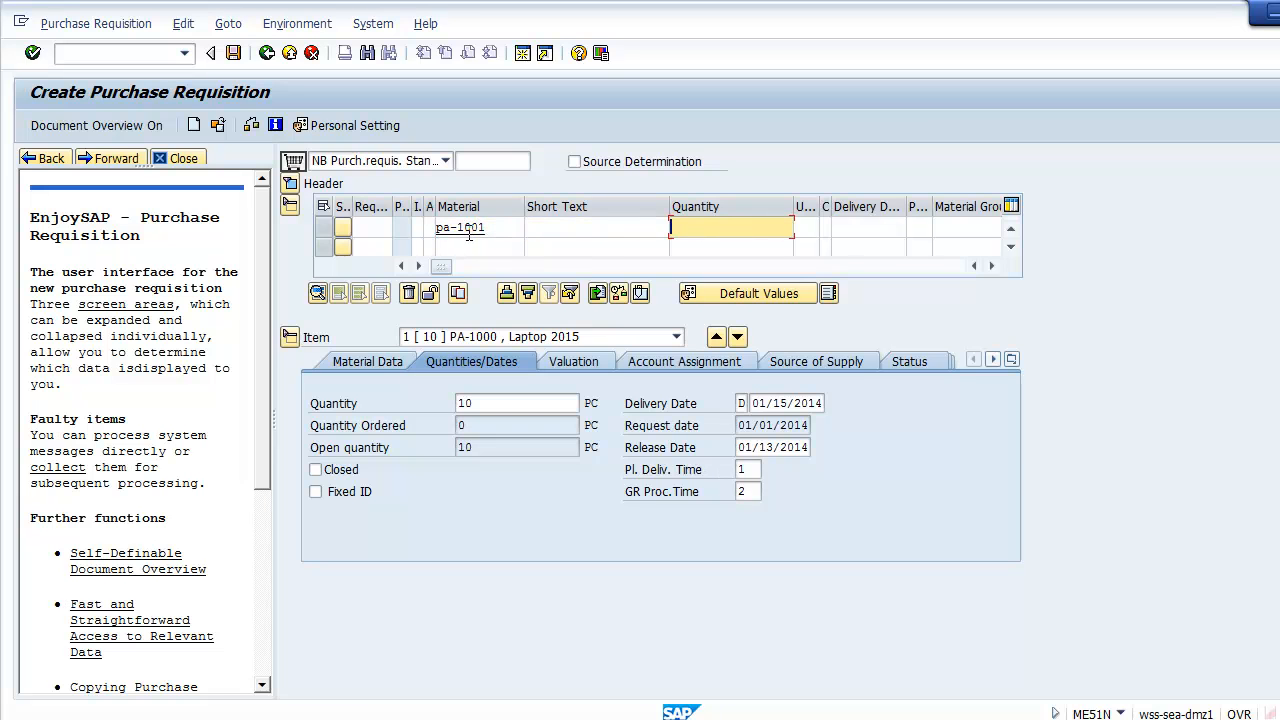
pyautogui.write('15')
pyautogui.press('Tab')
pyautogui.press('Tab')
pyautogui.press('Tab')
pyautogui.press('Tab')
pyautogui.press('Tab')
pyautogui.press('Tab')
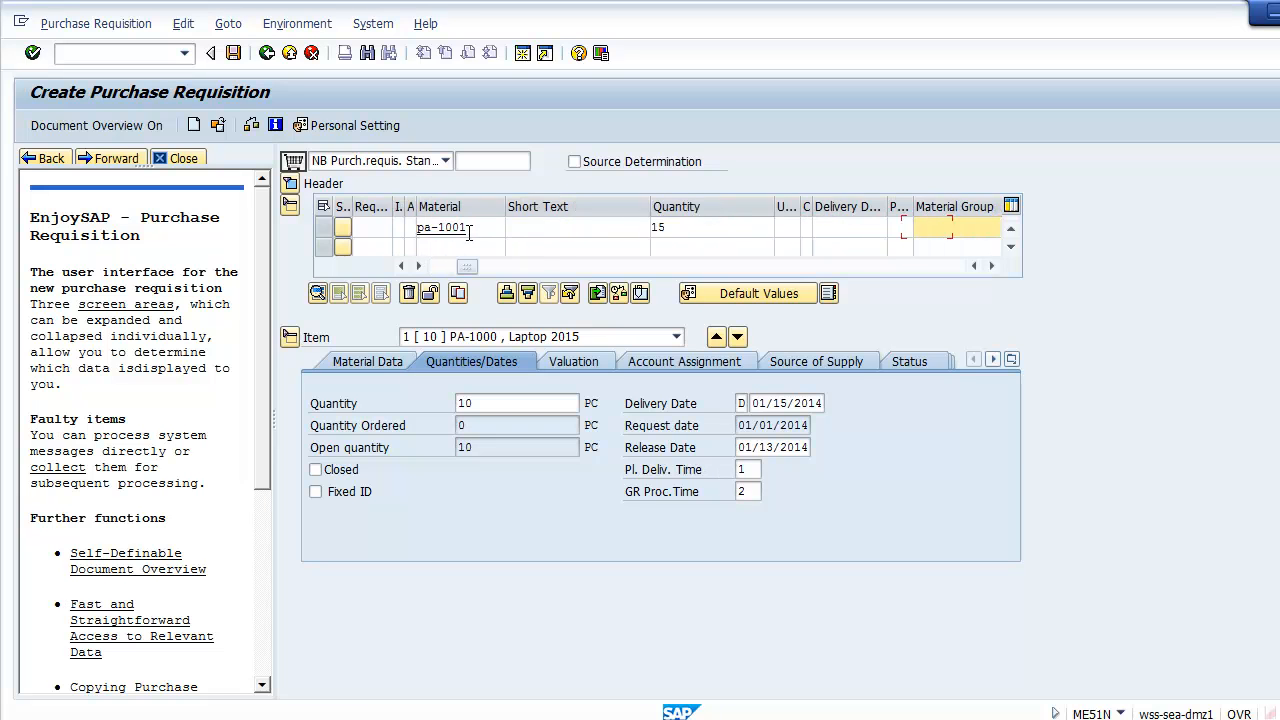
pyautogui.write('1000')
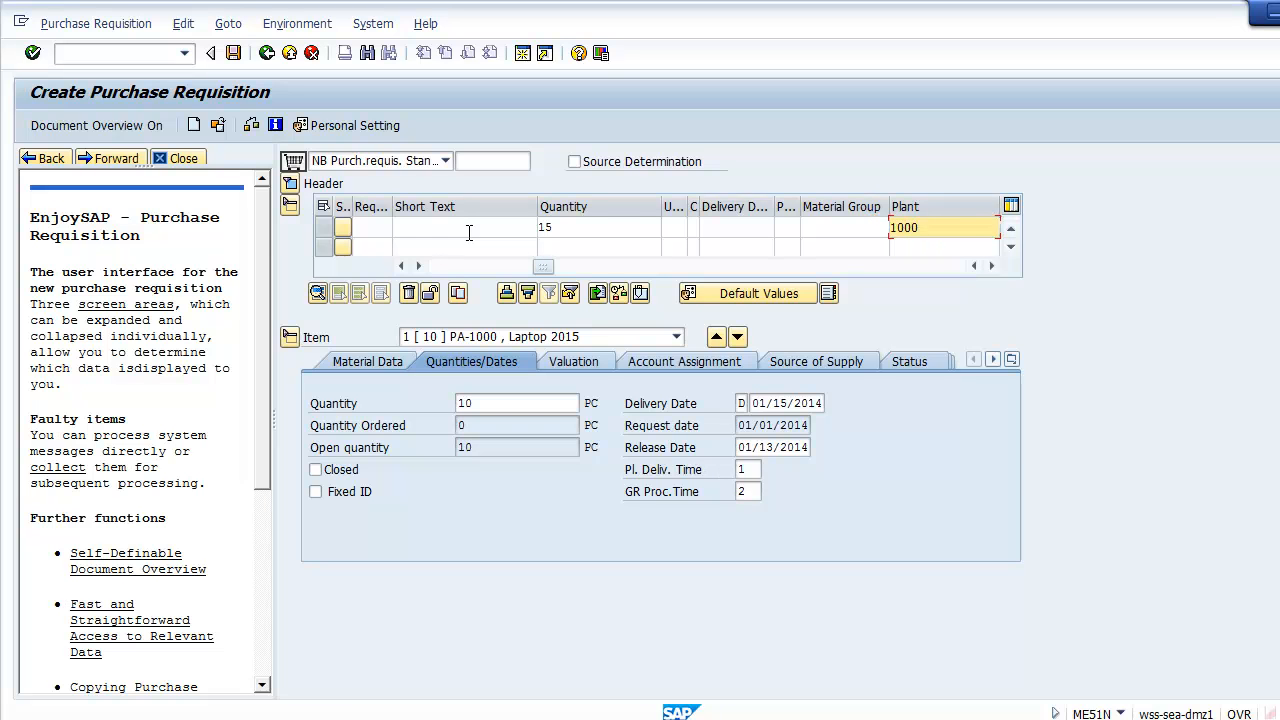
pyautogui.click(324, 229)
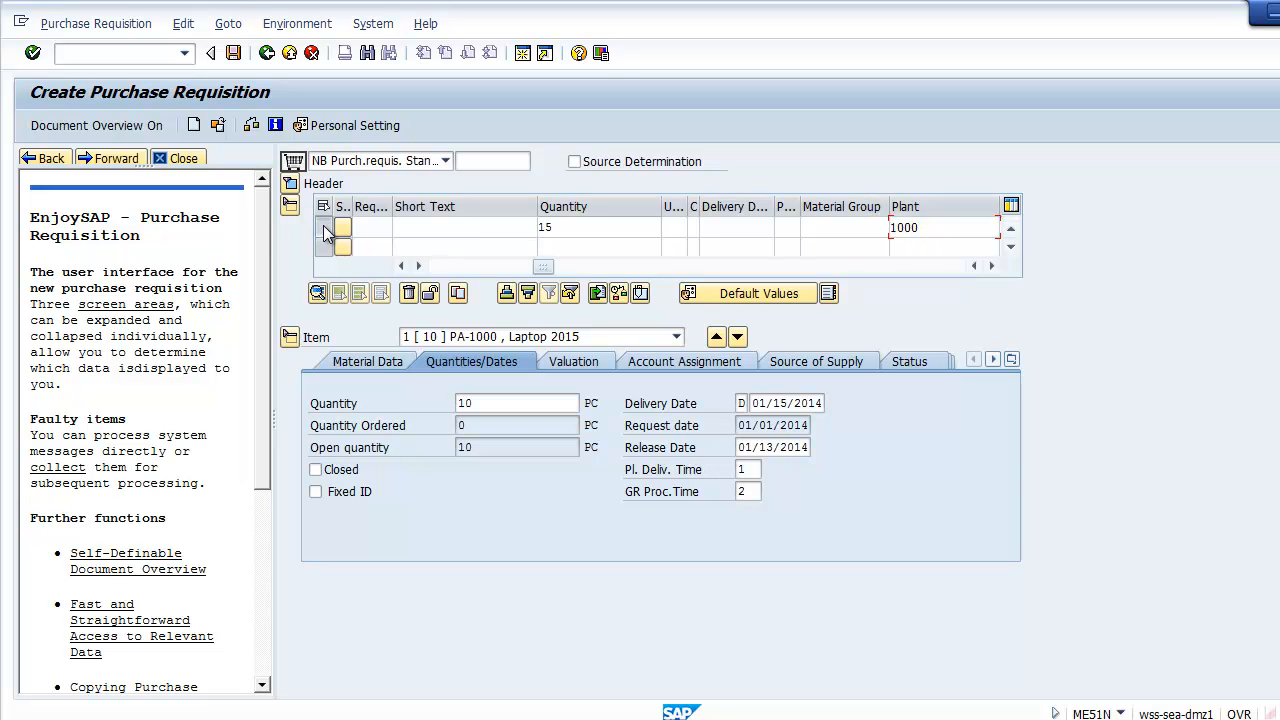
pyautogui.click(318, 294)
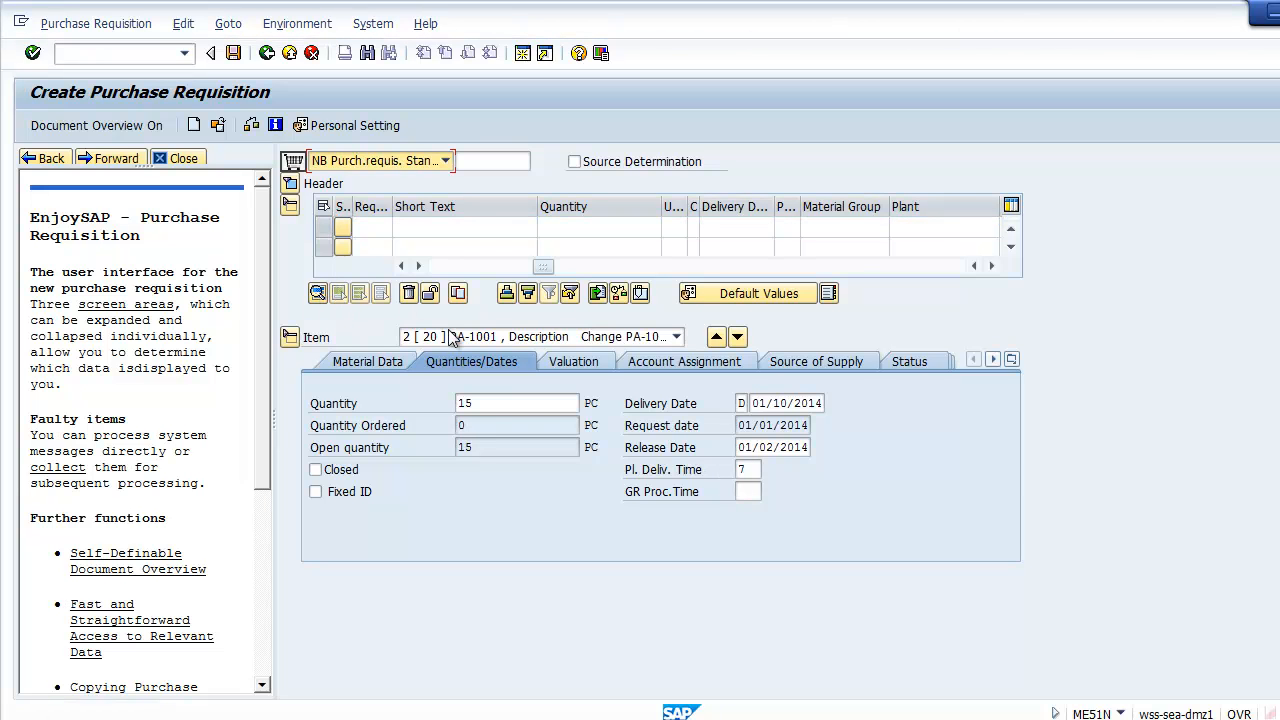
# - Set the second item's delivery date to 01/15/2014 and save the purchase requisition
pyautogui.click(753, 403)
pyautogui.moveTo(753, 403); pyautogui.dragTo(891, 397)
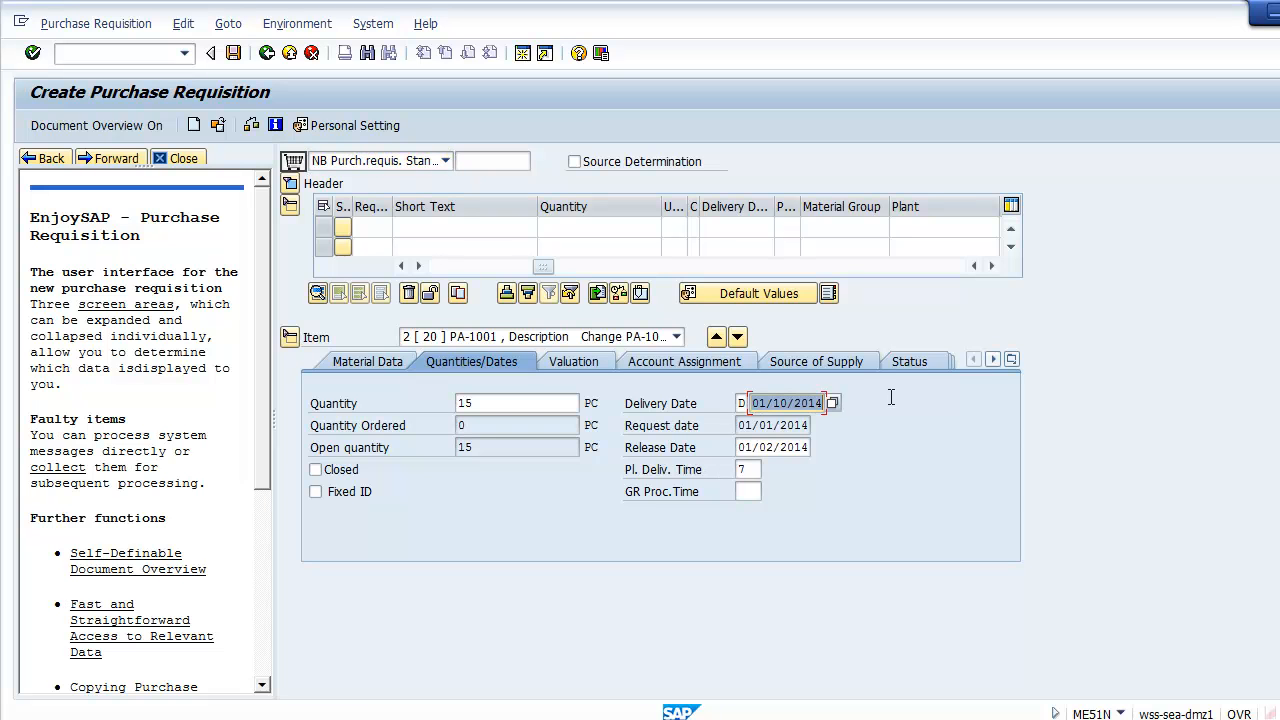
pyautogui.write('01')
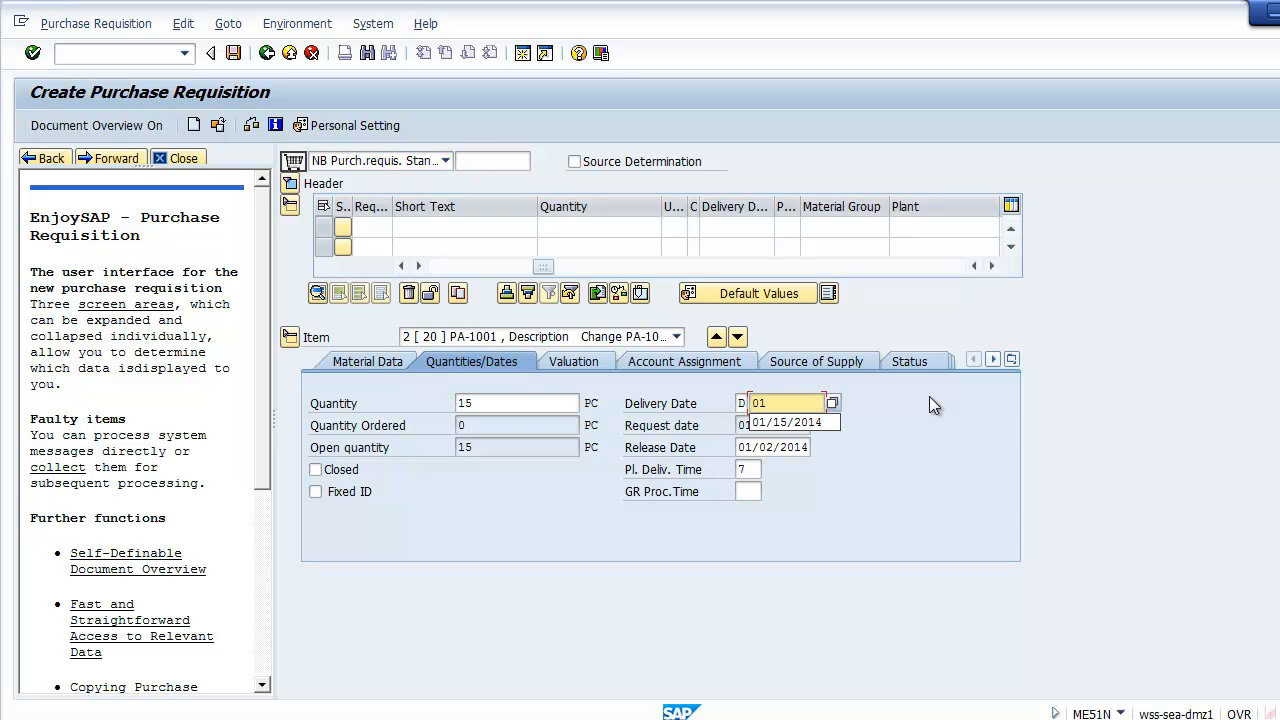
pyautogui.write('/15/2014')
pyautogui.press('Return')
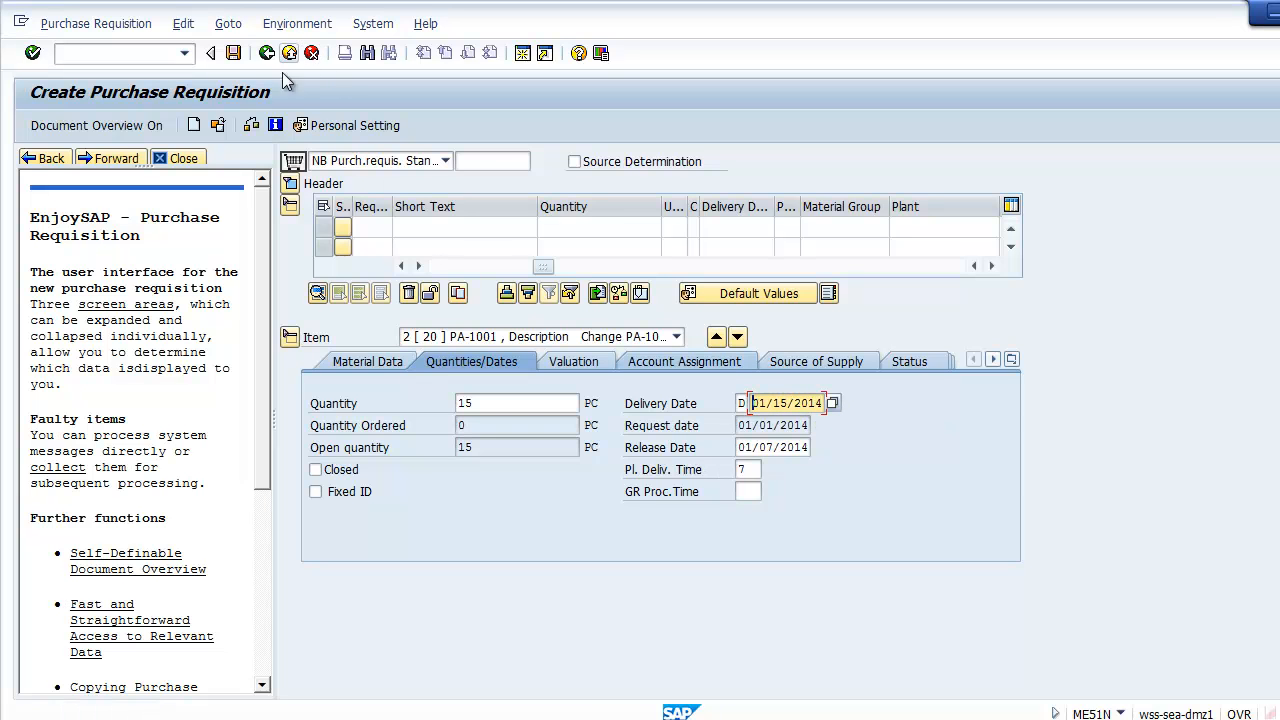
pyautogui.click(232, 53)
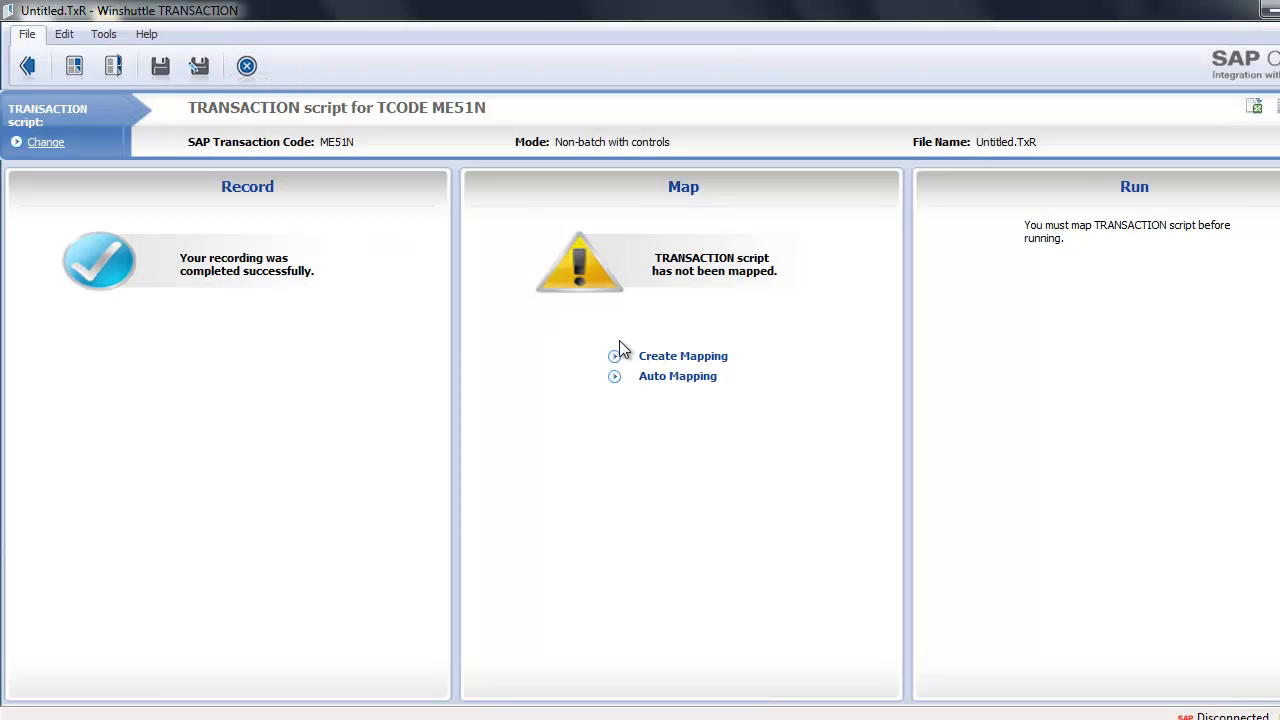
# - Create the mapping and map the first item's Material Number, Purchase Requisition Quantity, Plant and Delivery Date to Excel columns A to D
pyautogui.click(667, 360)
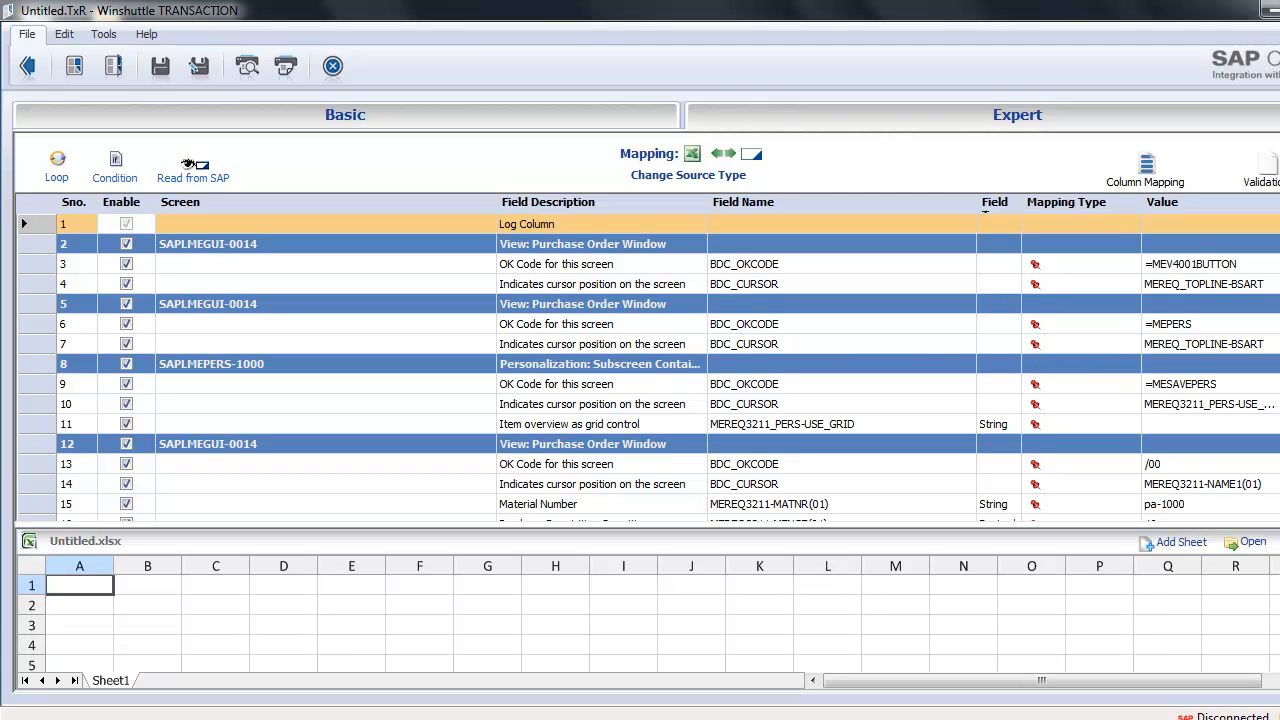
pyautogui.scroll(-3, 640, 370)
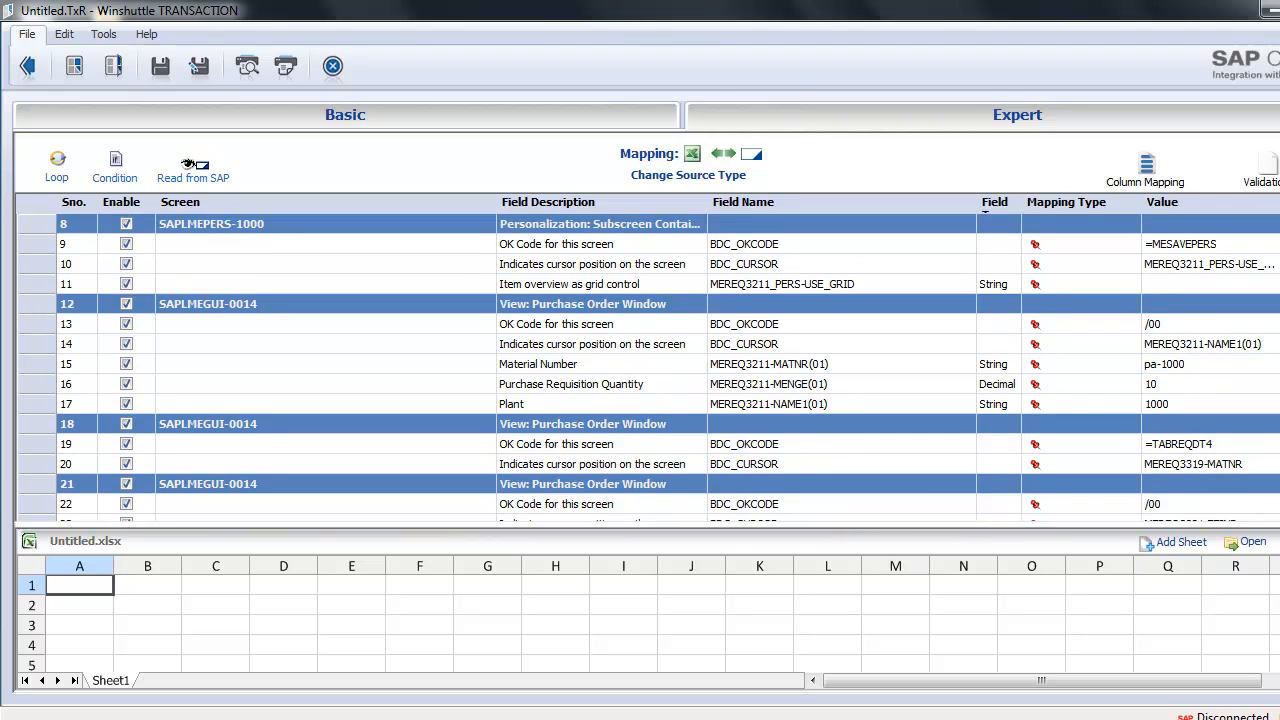
pyautogui.click(1210, 372)
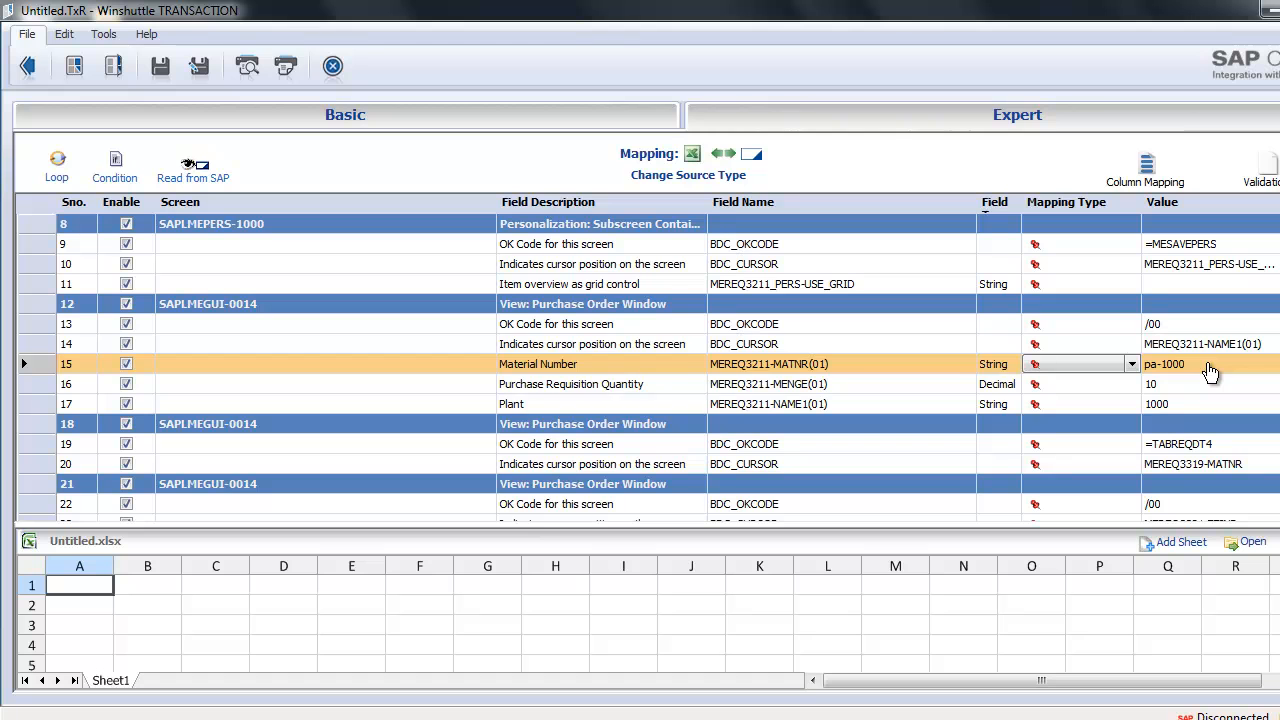
pyautogui.hotkey('shift', 'Down')
pyautogui.hotkey('shift', 'Down')
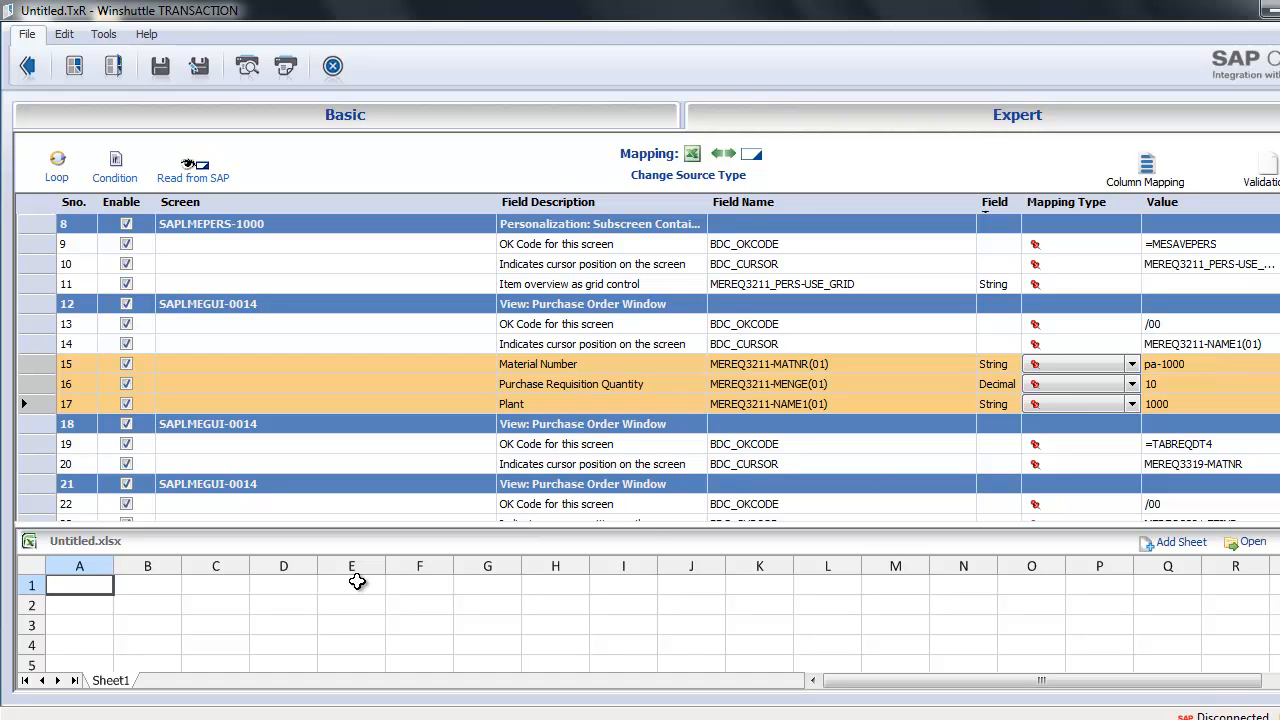
pyautogui.doubleClick(470, 368)
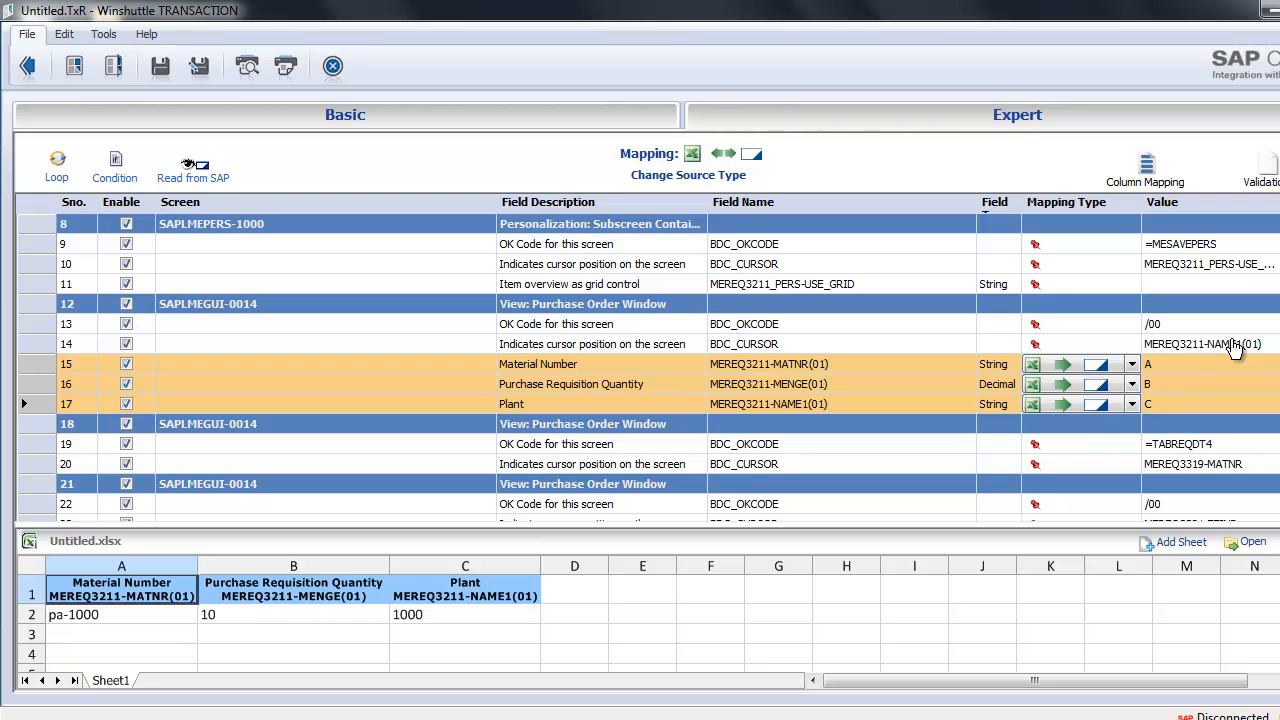
pyautogui.scroll(-3, 649, 368)
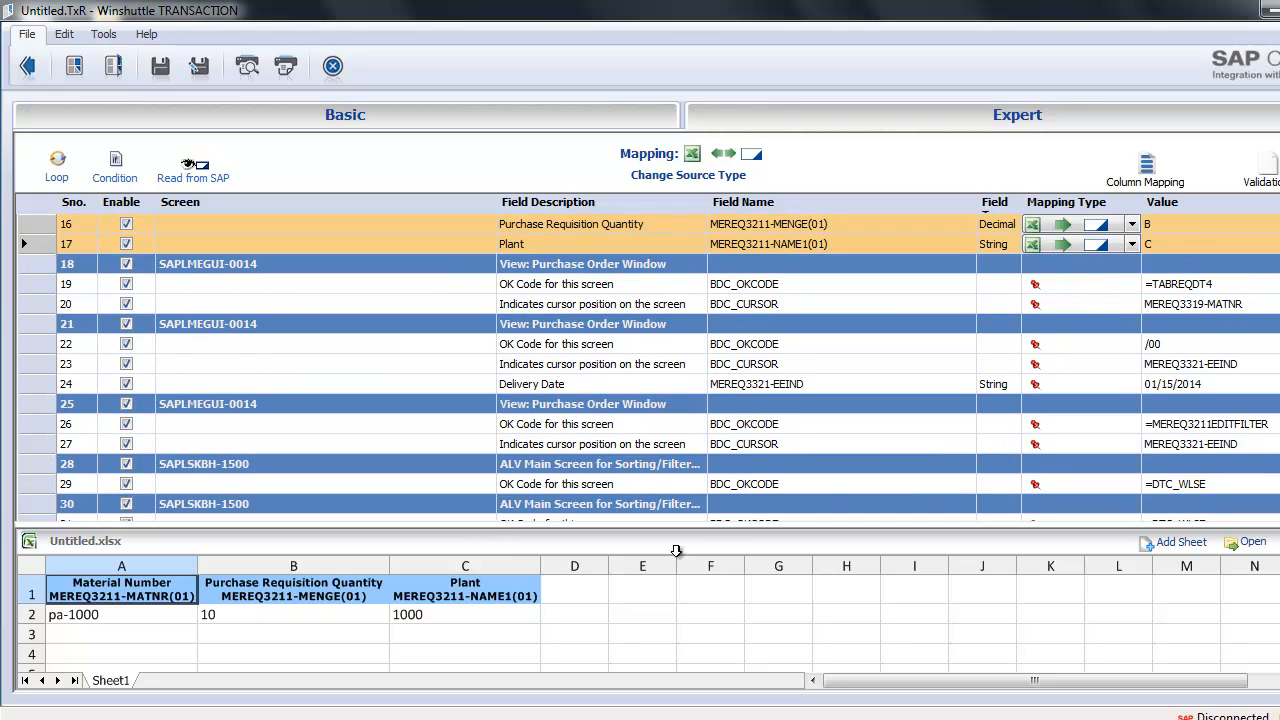
pyautogui.doubleClick(838, 393)
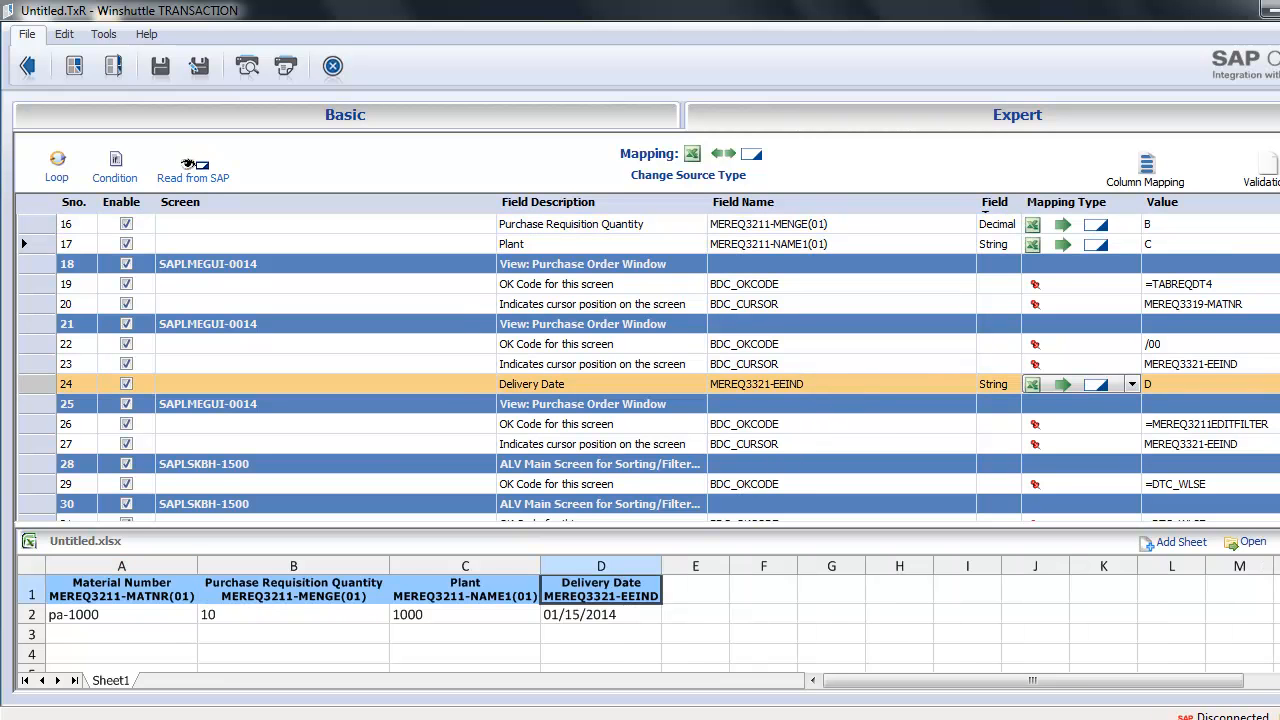
# - Add a loop around script rows 40 to 50 with ID column A, header ID H and line item ID D
pyautogui.scroll(-8, 648, 368)
pyautogui.scroll(-5, 1247, 432)
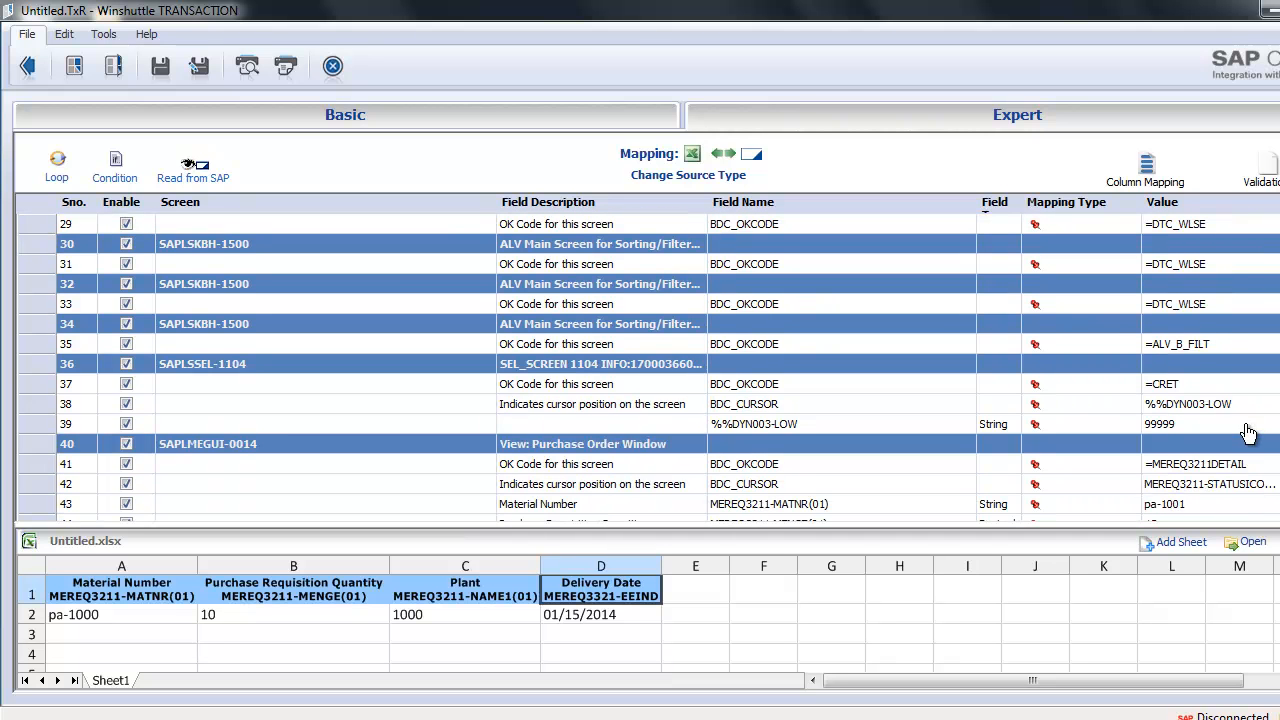
pyautogui.click(1247, 430)
pyautogui.scroll(-7, 770, 425)
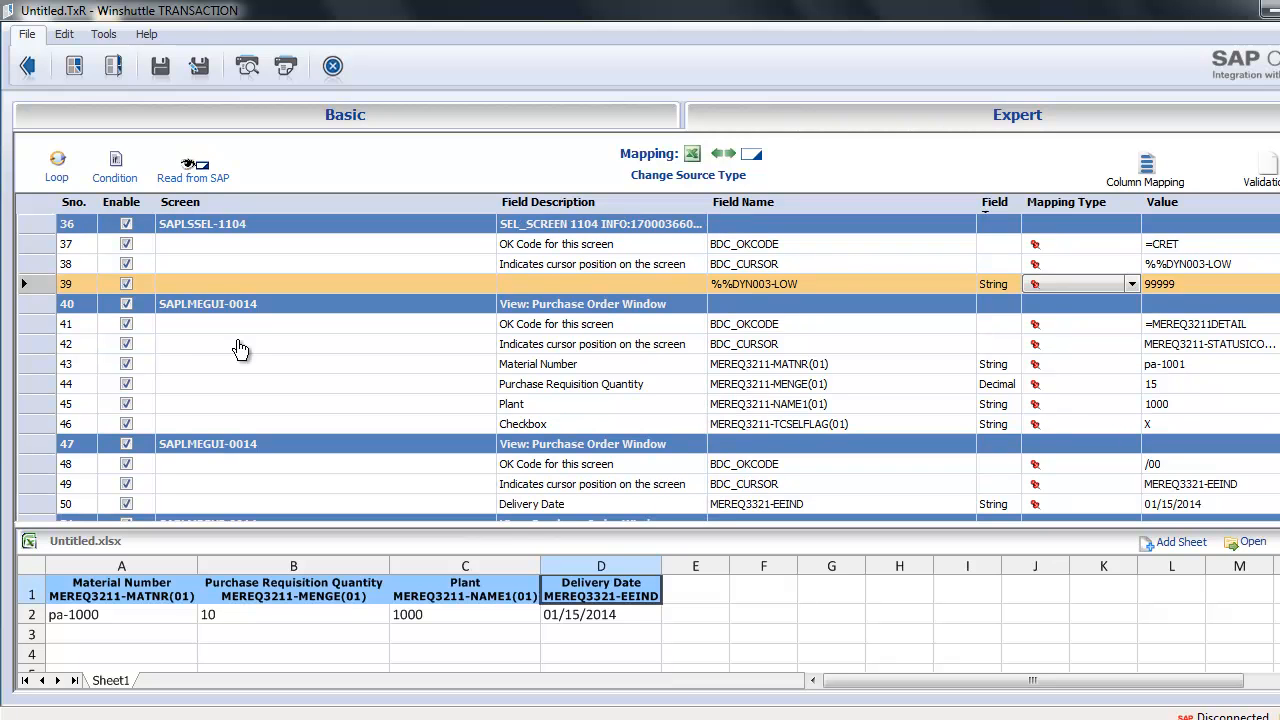
pyautogui.click(34, 312)
pyautogui.moveTo(34, 312); pyautogui.dragTo(38, 446)
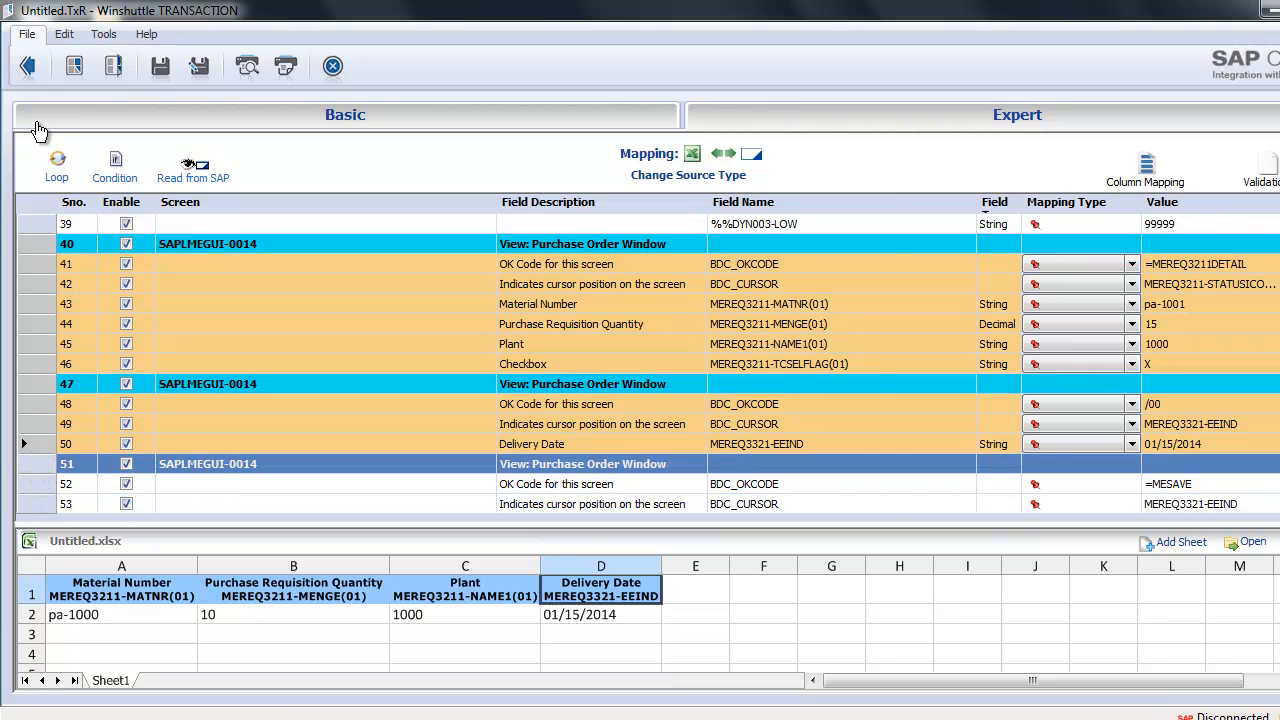
pyautogui.click(70, 162)
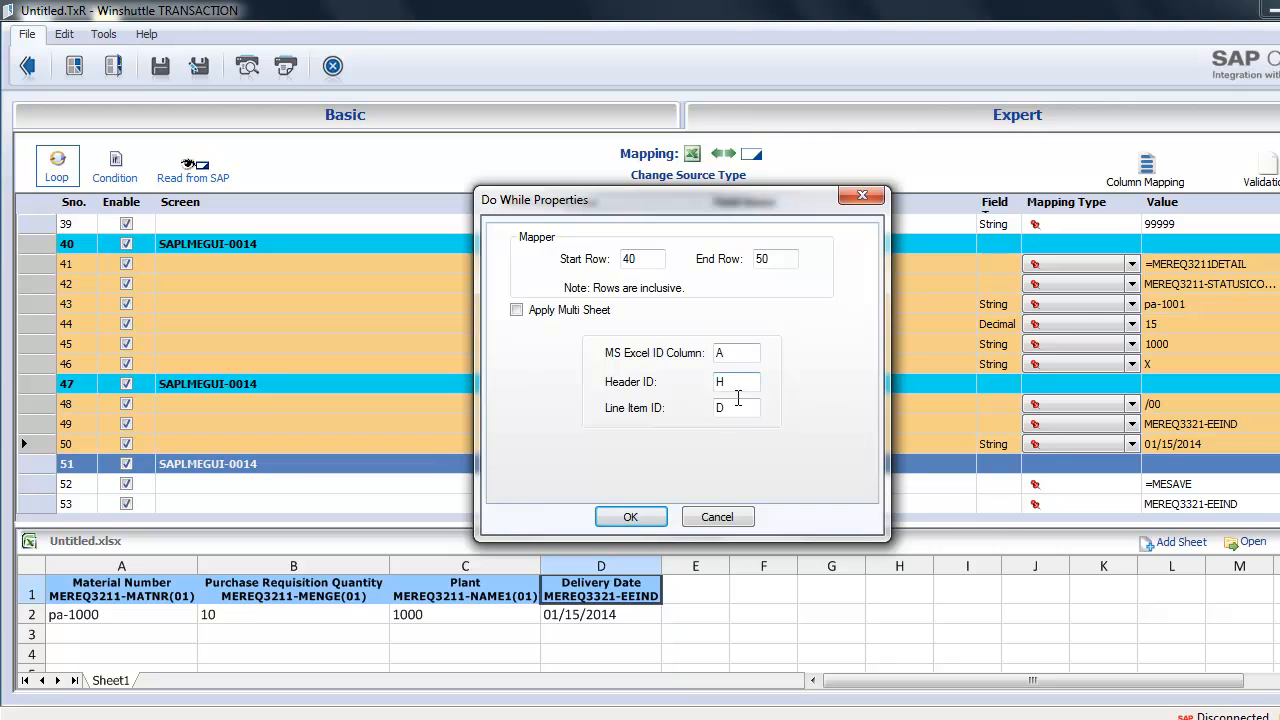
pyautogui.click(641, 518)
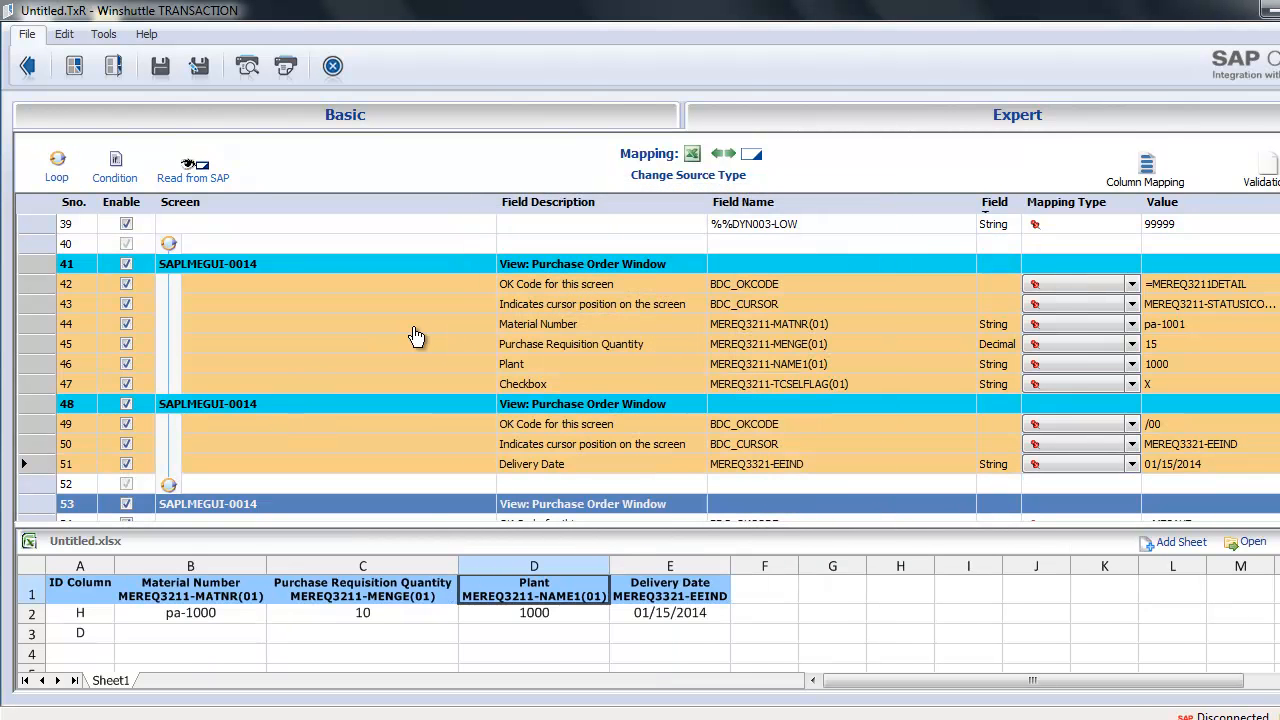
# - Map the Material Number, Purchase Requisition Quantity, Plant and Delivery Date inside the loop to columns B to E
pyautogui.click(410, 344)
pyautogui.press('Up')
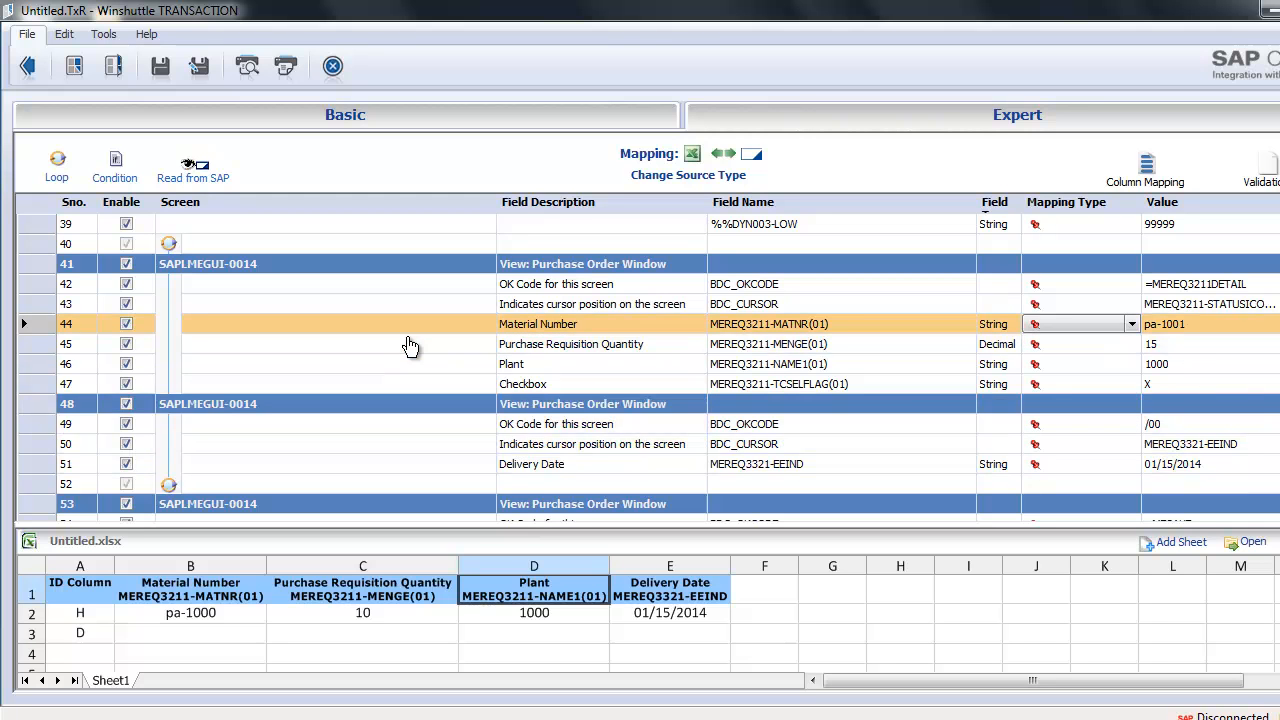
pyautogui.hotkey('shift', 'Down')
pyautogui.hotkey('shift', 'Down')
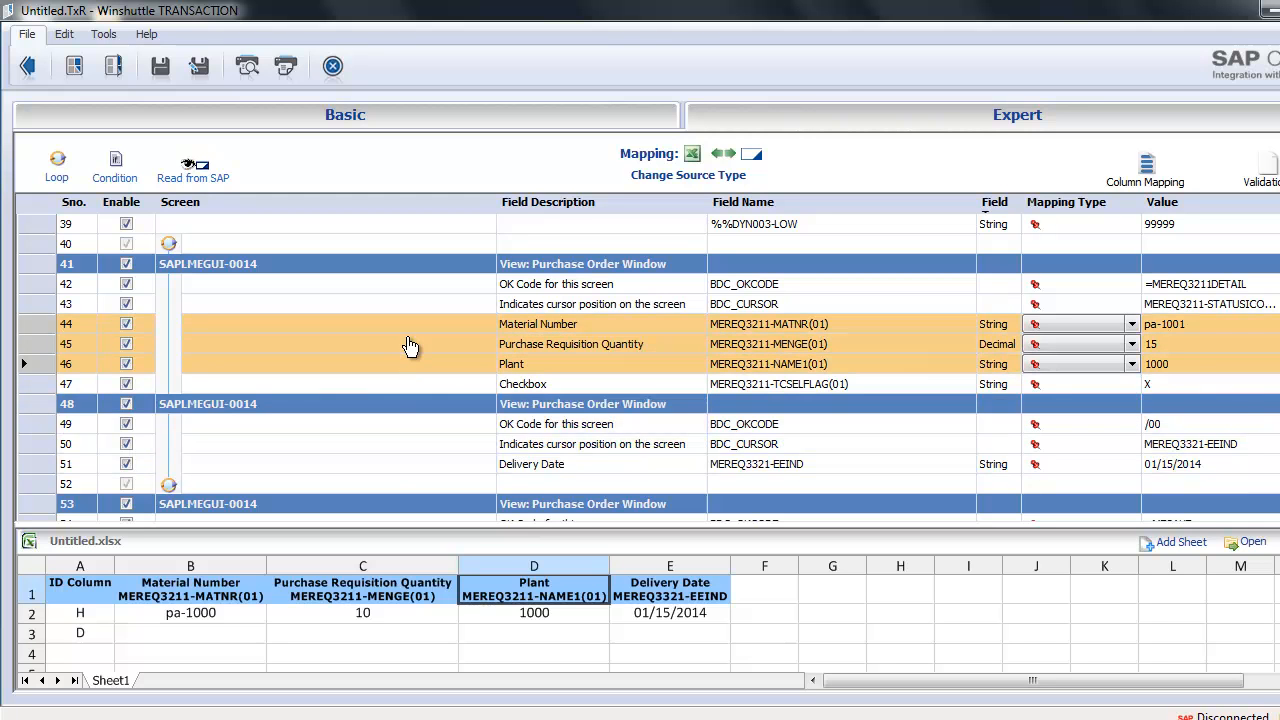
pyautogui.keyDown('ctrl'); pyautogui.click(388, 470); pyautogui.keyUp('ctrl')
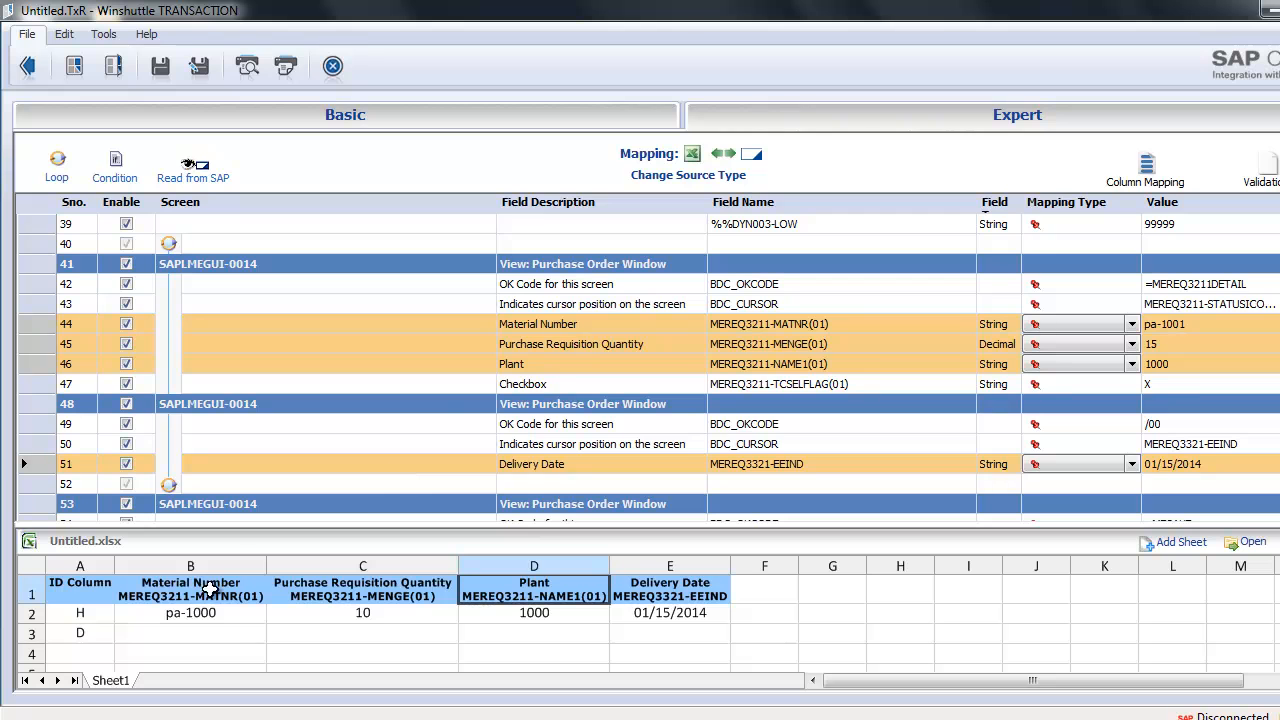
pyautogui.doubleClick(552, 330)
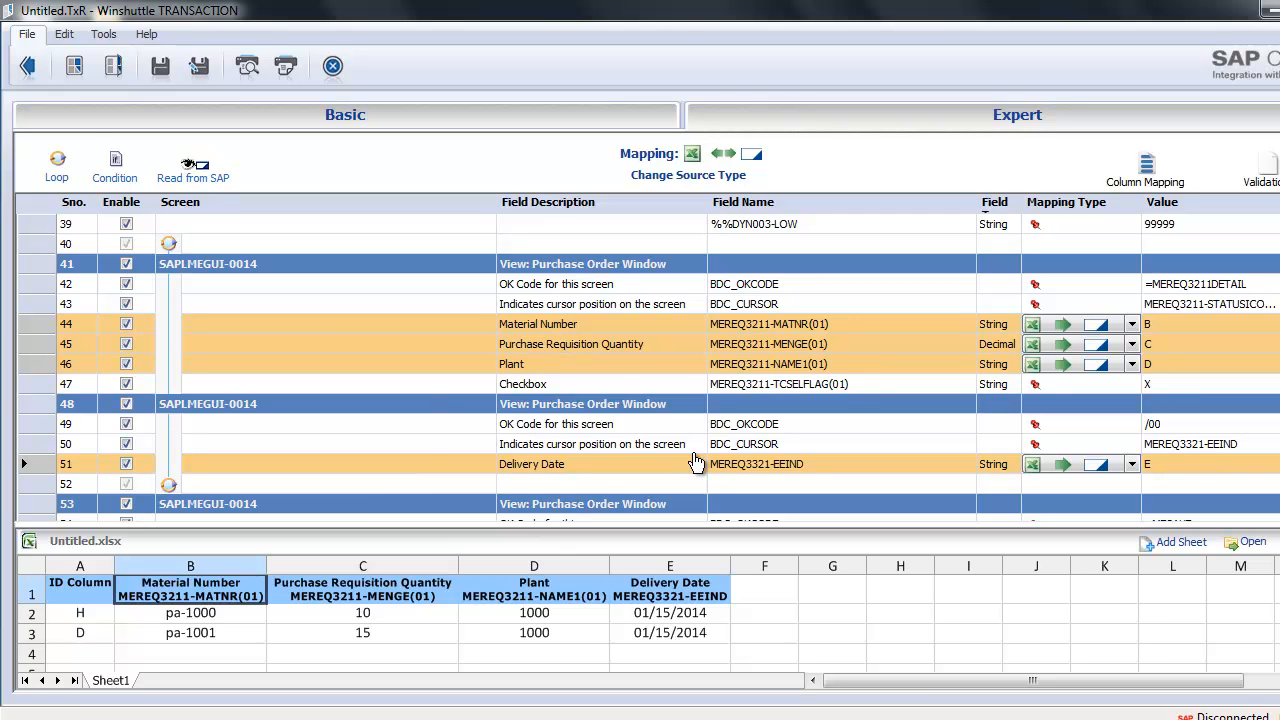
# - Leave the mapping, saving the data preview and saving the script as ME51N.TxR
pyautogui.click(33, 77)
pyautogui.click(613, 443)
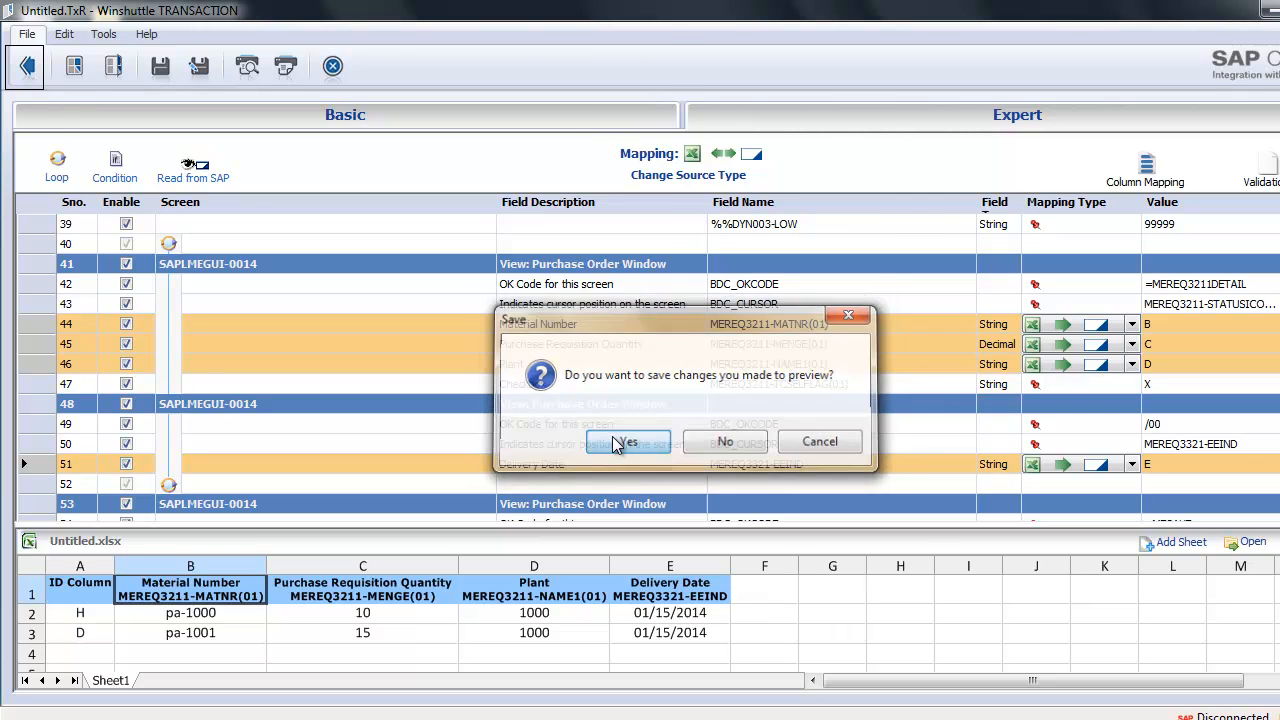
pyautogui.press('Return')
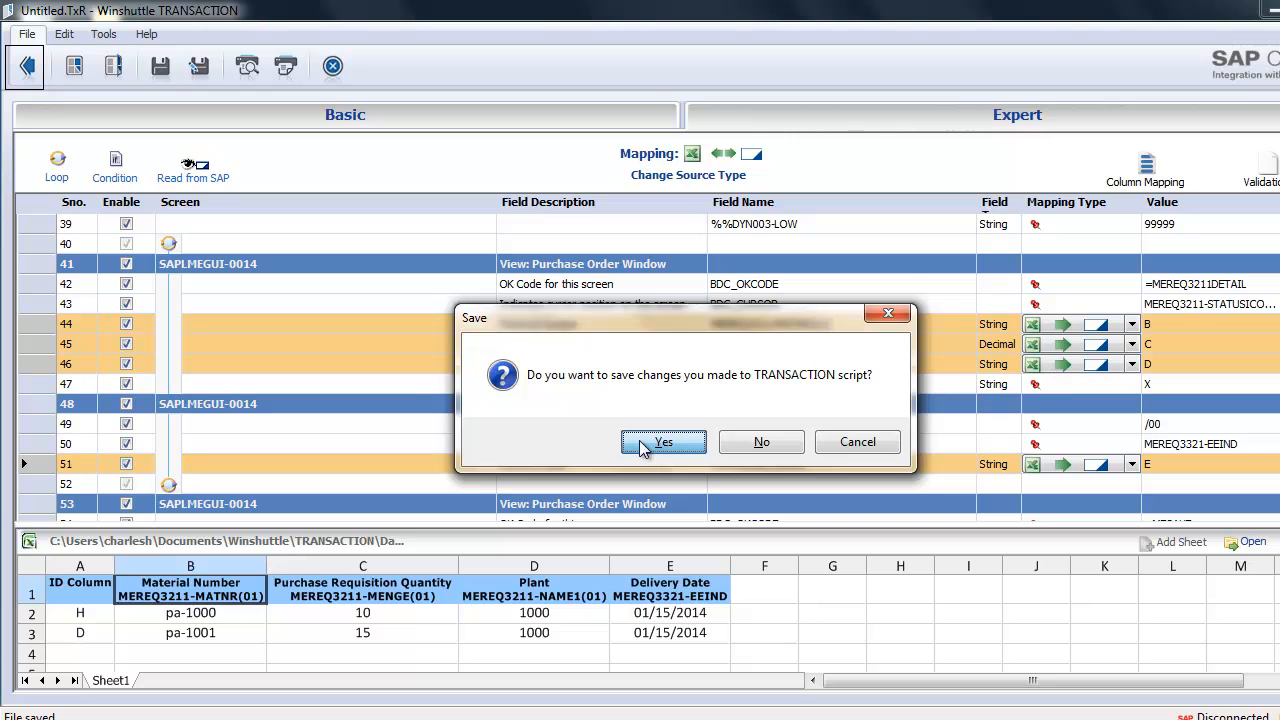
pyautogui.click(660, 448)
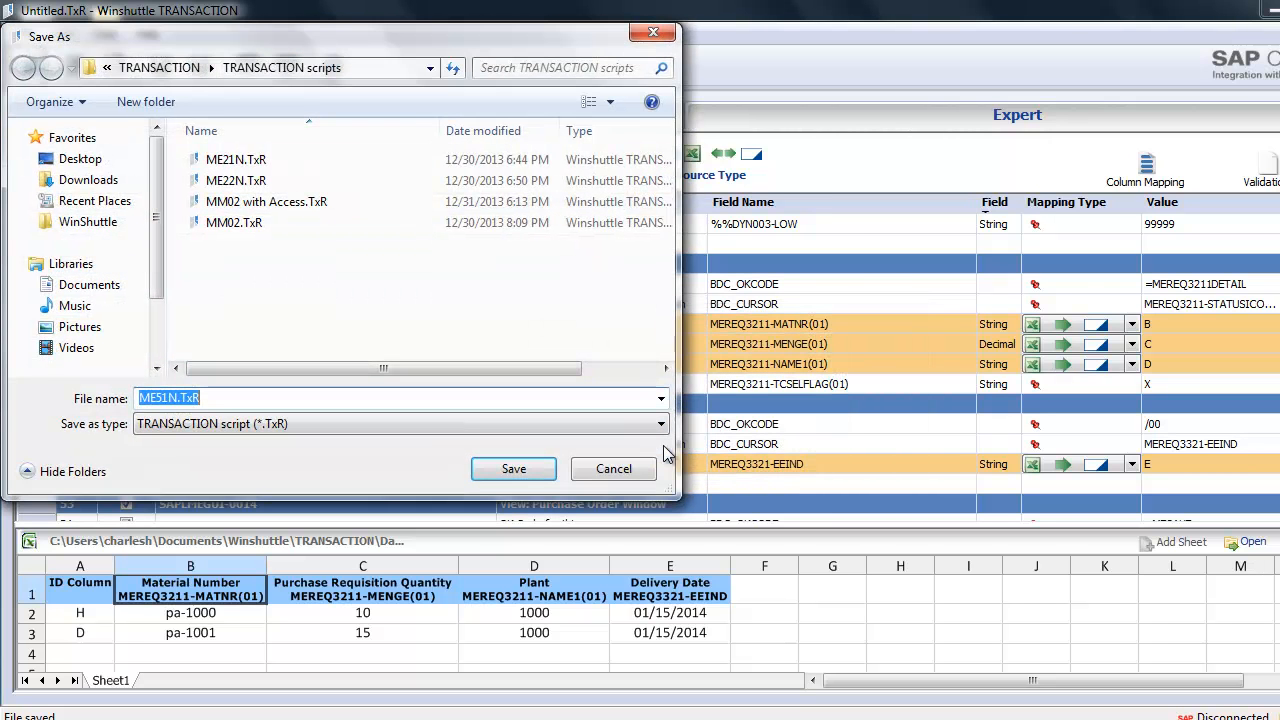
pyautogui.click(547, 470)
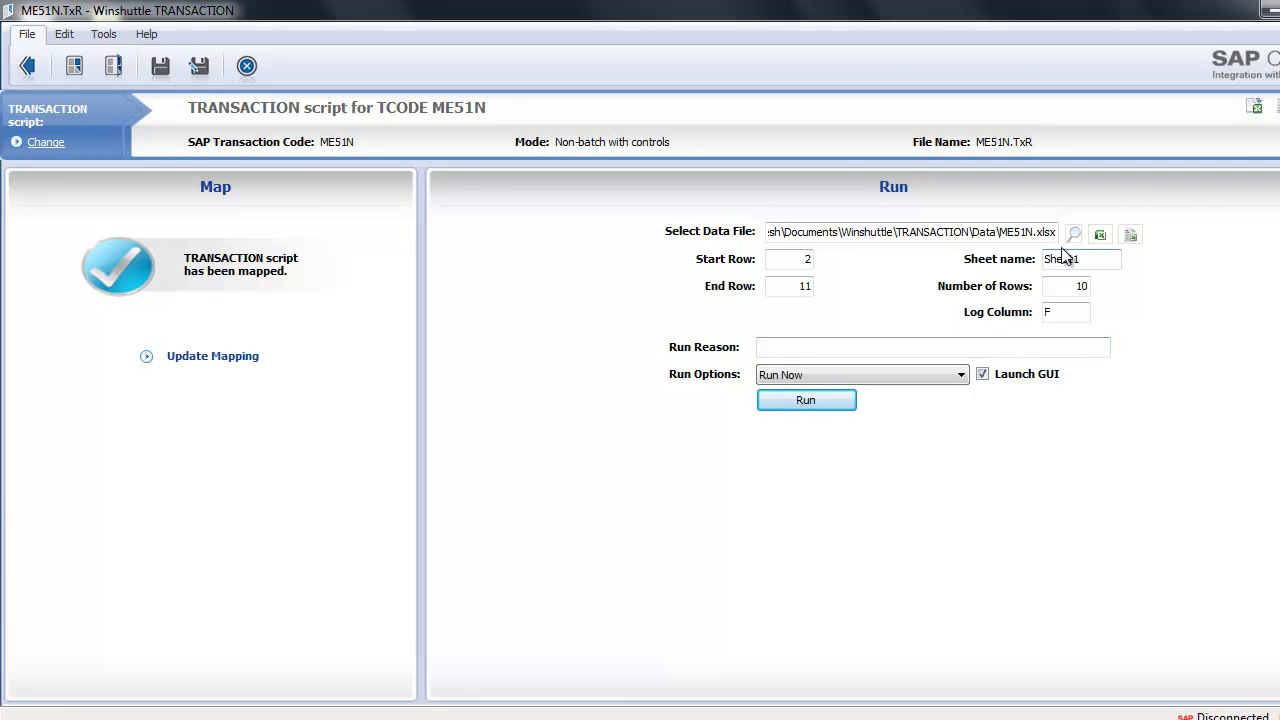
# - Open ME51N.xlsx in Excel to check its header and line item rows, and run the script on it
pyautogui.click(1101, 236)
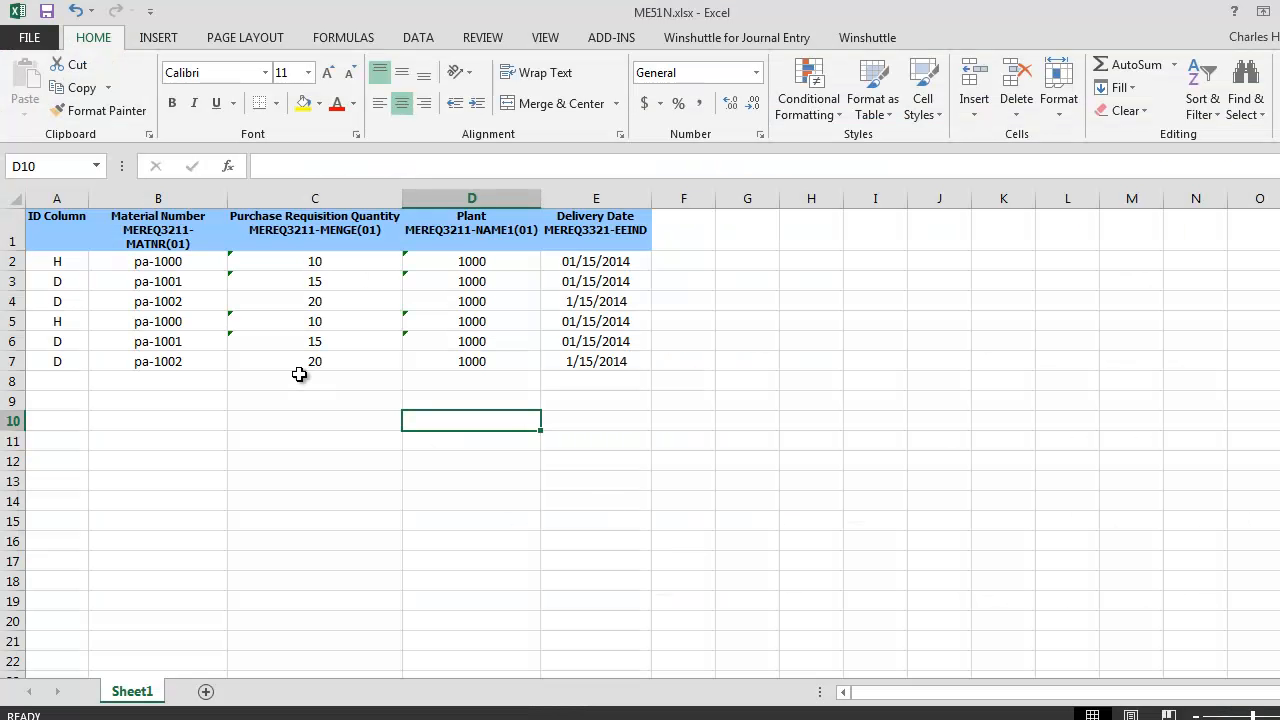
pyautogui.click(80, 323)
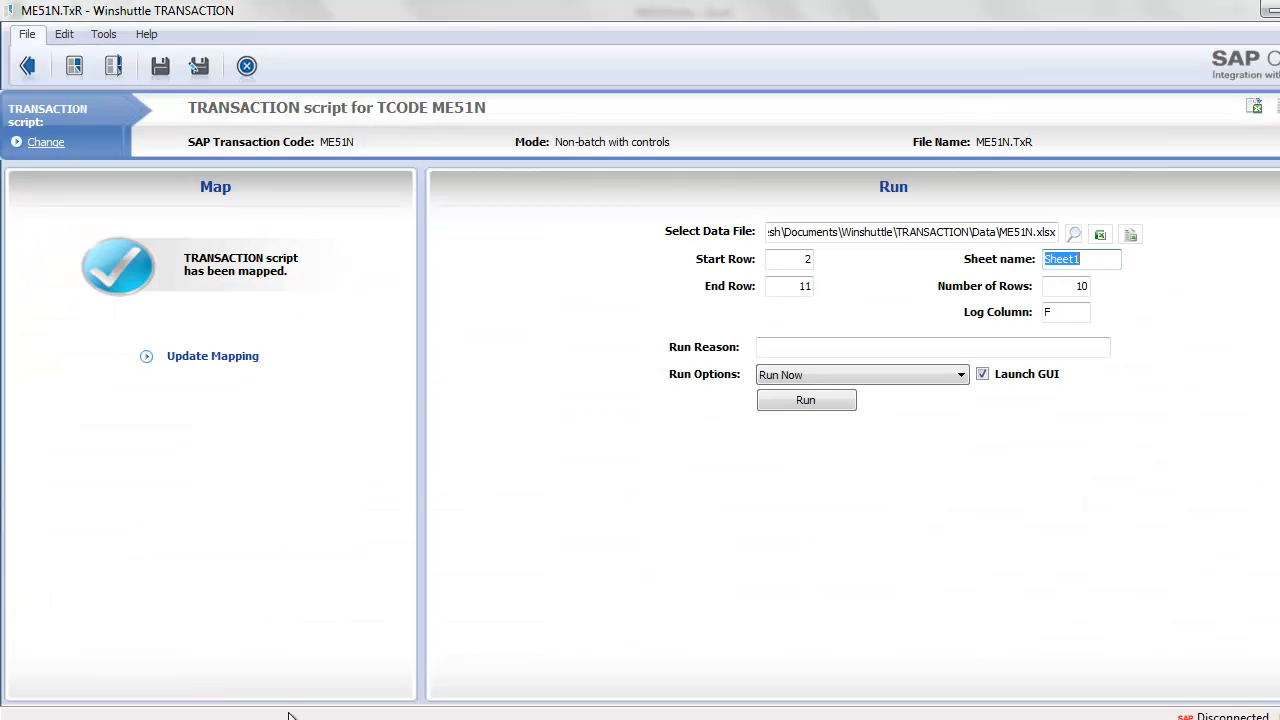
pyautogui.click(849, 405)
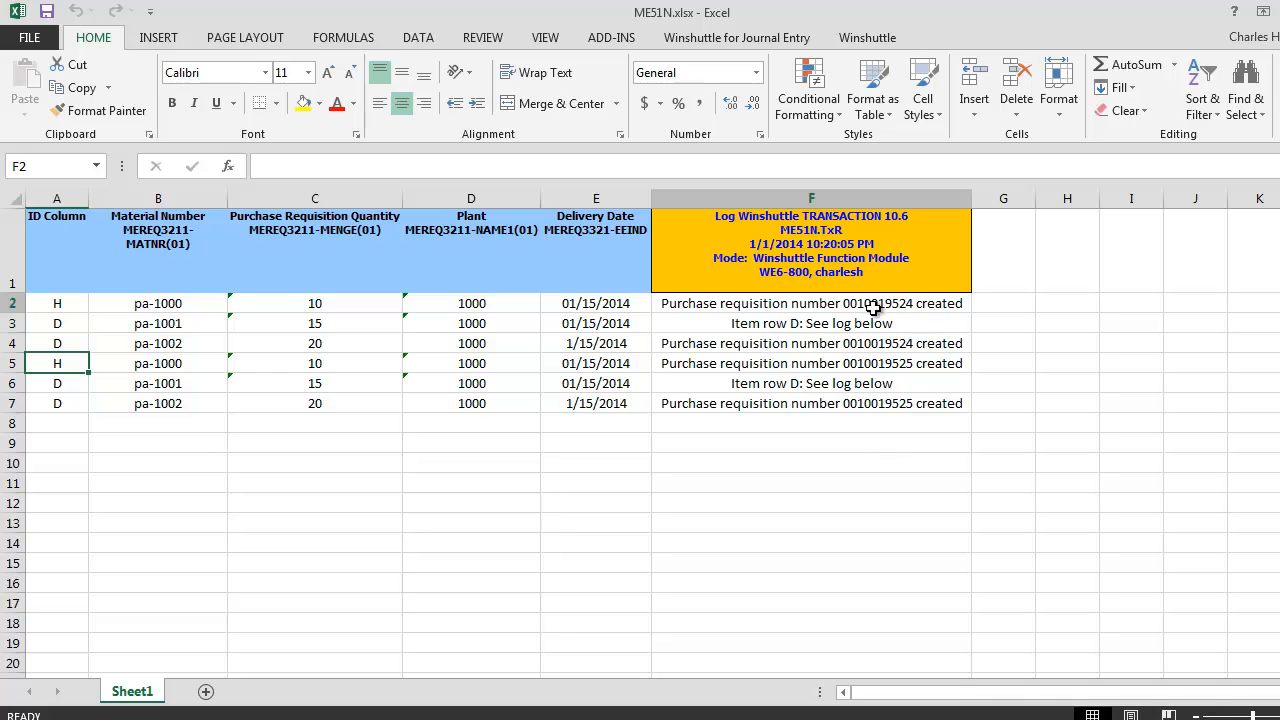
pyautogui.click(958, 305)
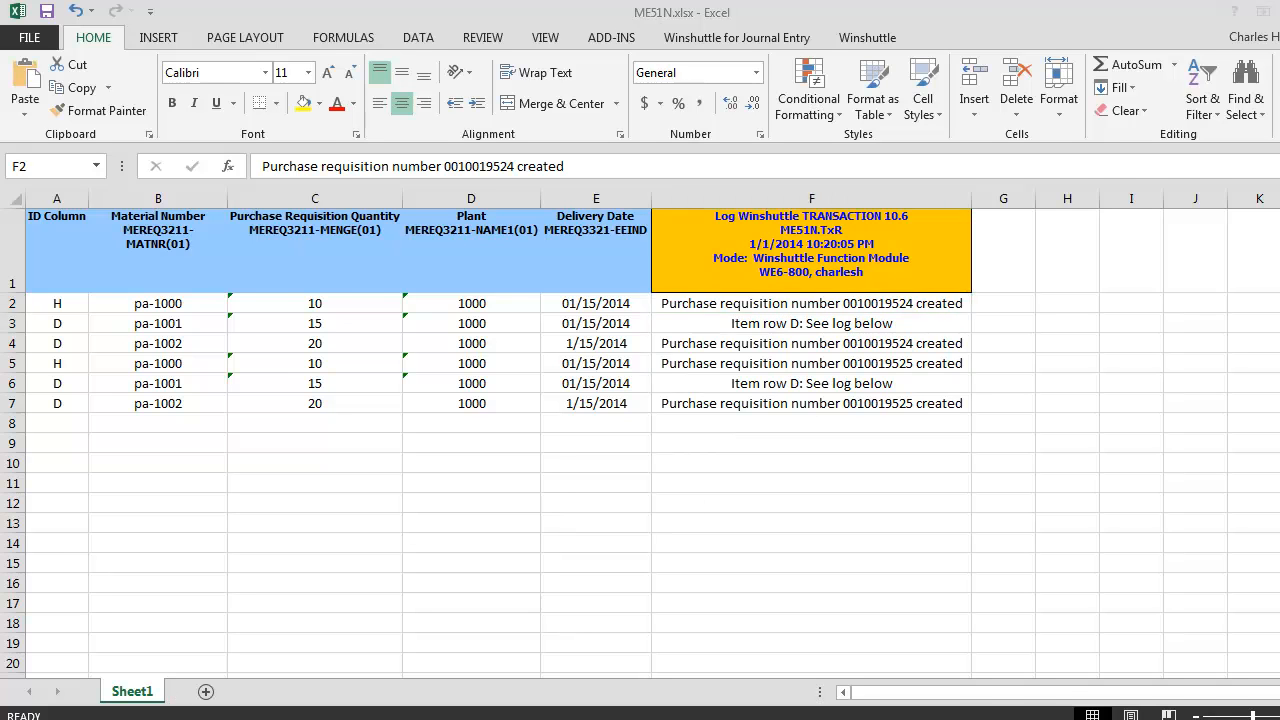
# - Switch back to Winshuttle TRANSACTION, save the script and start recording ME52N in Non-Batch Input Mode with SAP Controls
pyautogui.hotkey('alt', 'Tab')
pyautogui.click(86, 75)
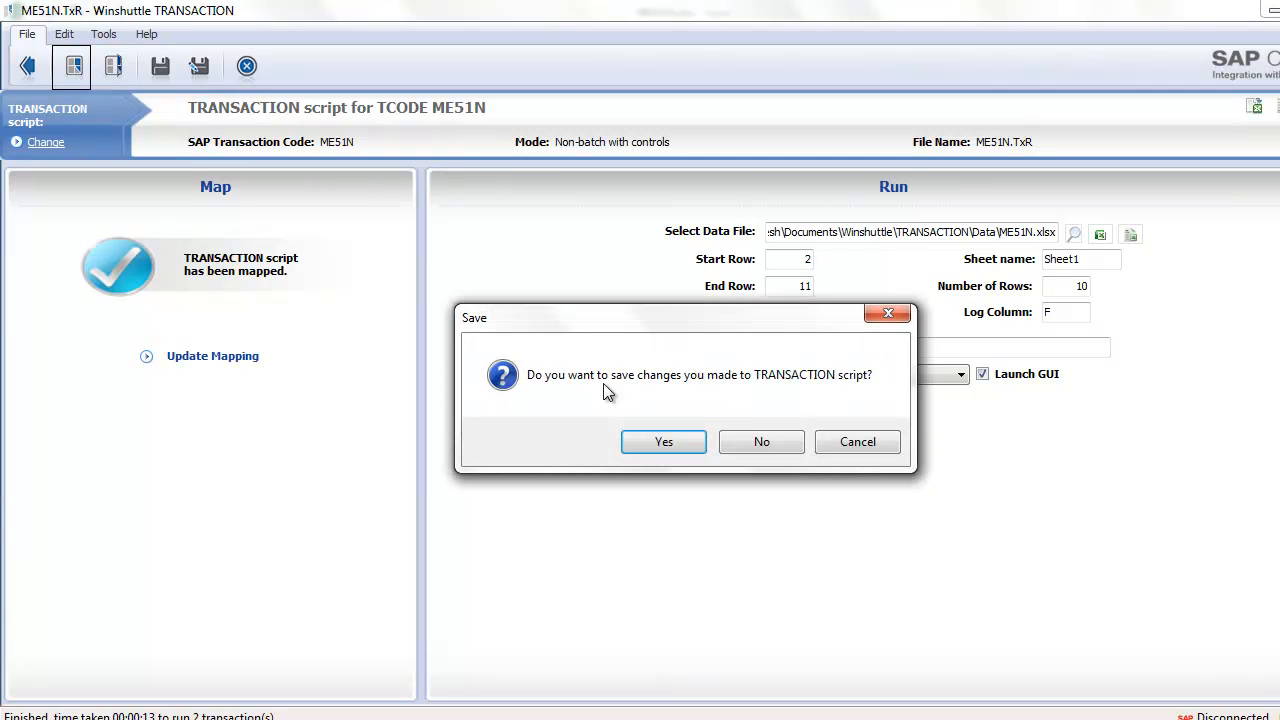
pyautogui.click(660, 442)
pyautogui.write('ME52N')
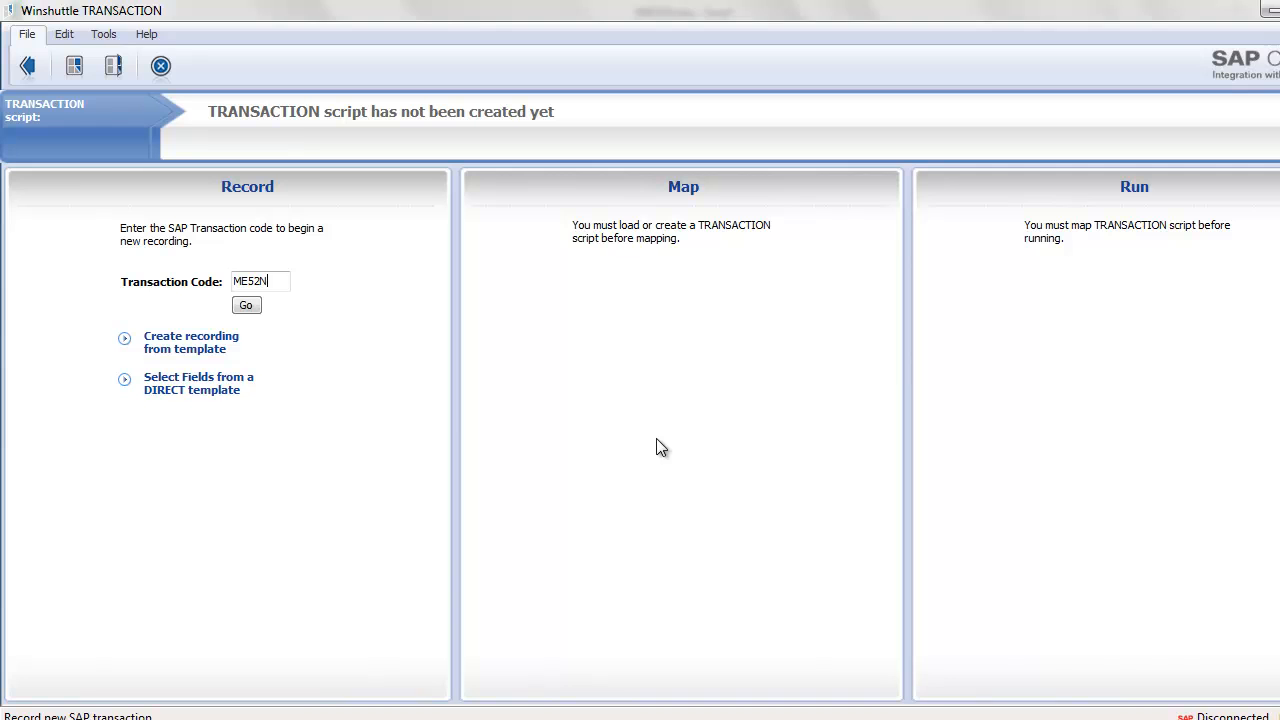
pyautogui.press('Return')
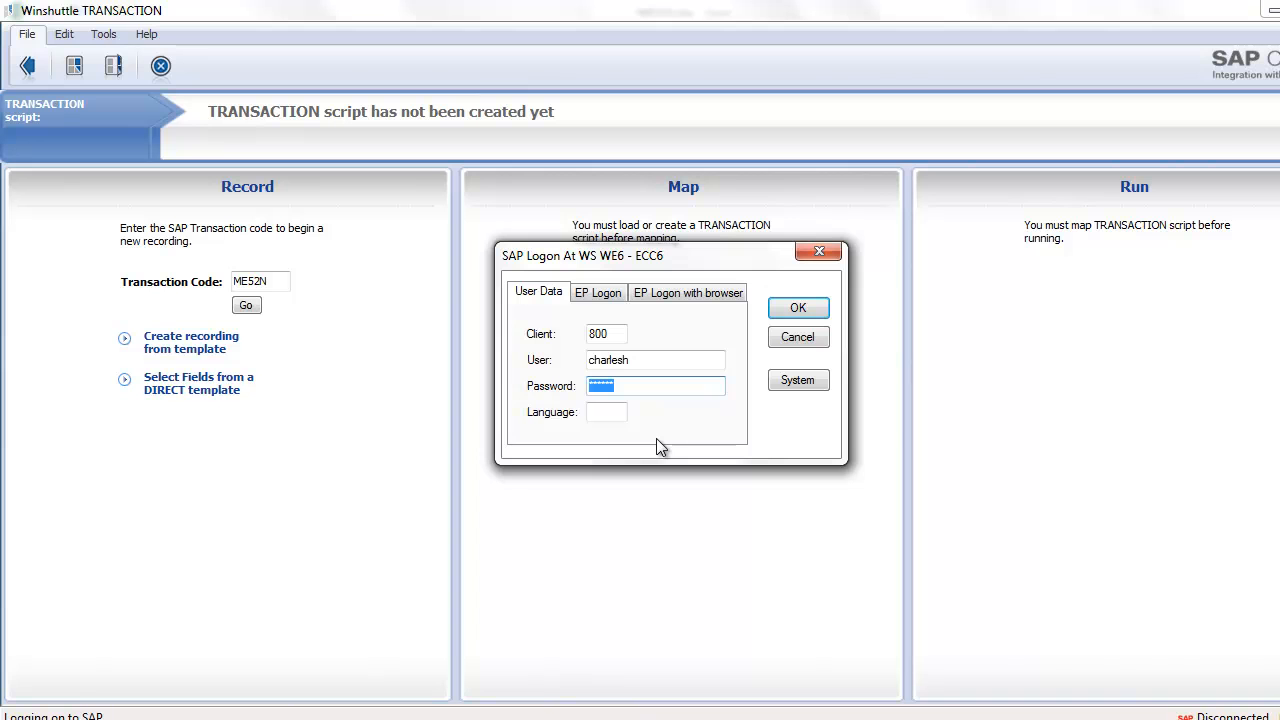
pyautogui.press('Return')
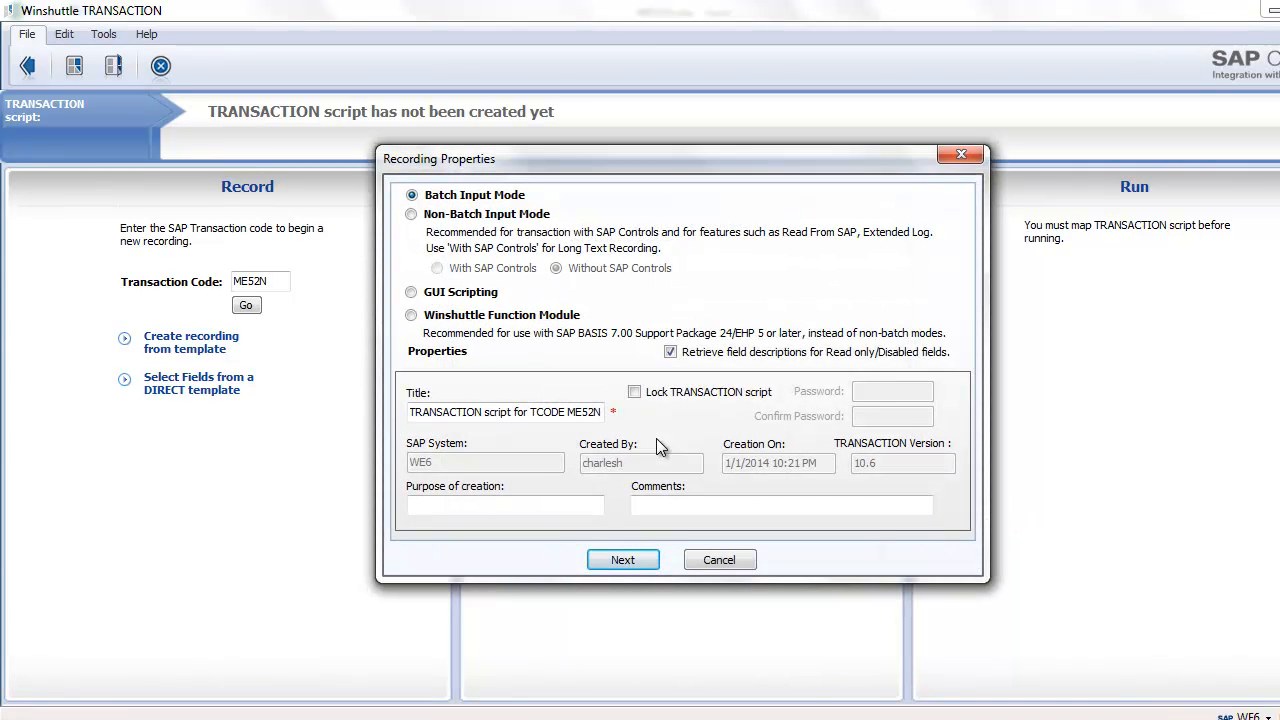
pyautogui.click(470, 215)
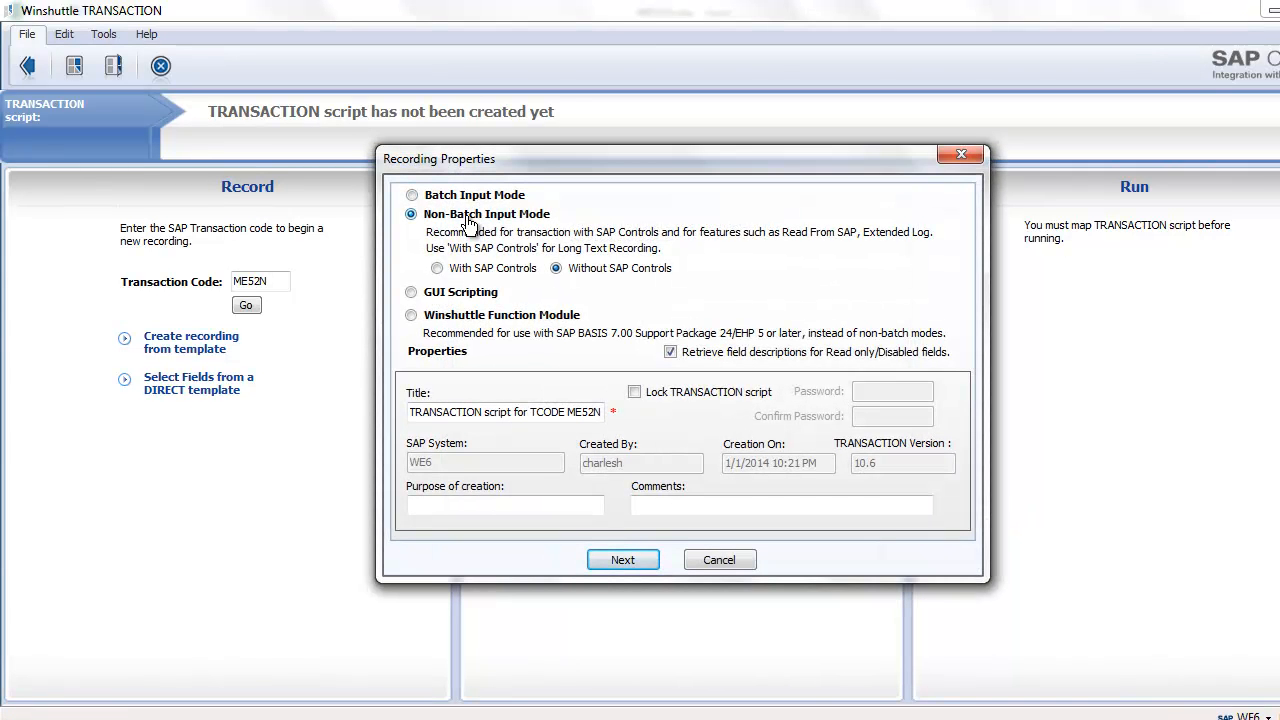
pyautogui.click(460, 274)
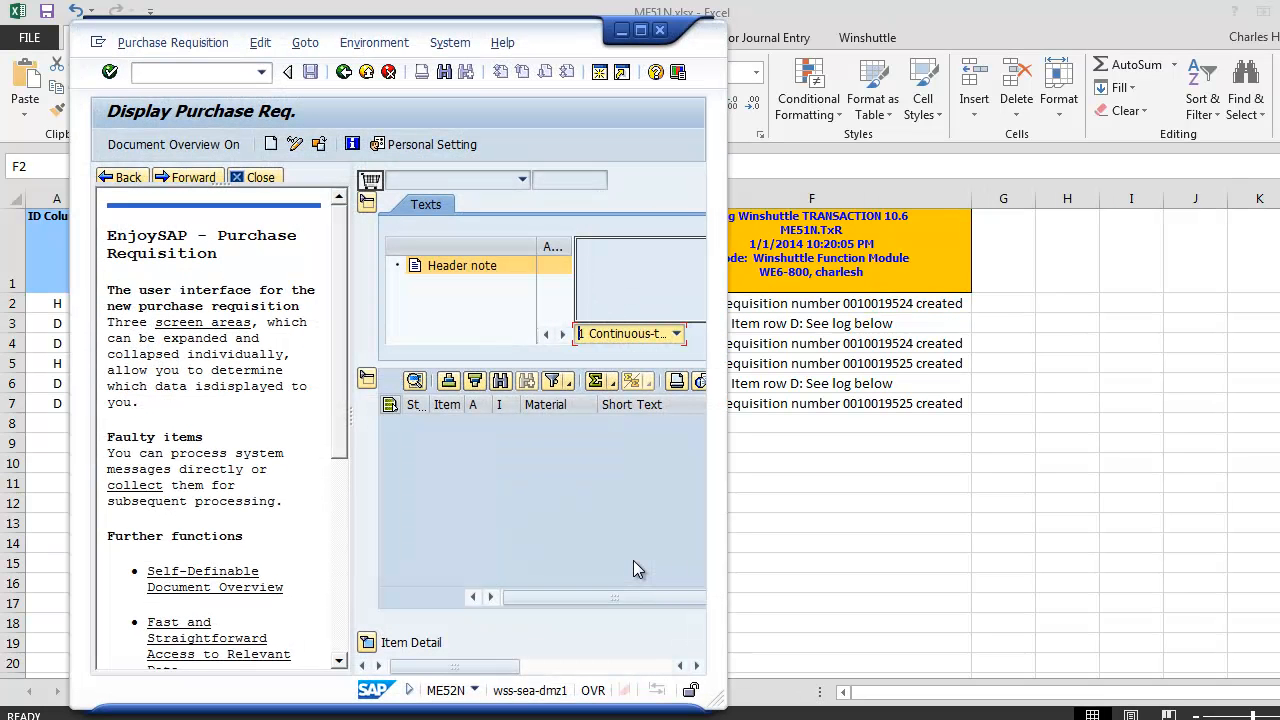
# - Maximise the SAP window and turn off Item overview as grid control in the Personal Settings, saving them
pyautogui.click(641, 30)
pyautogui.click(386, 127)
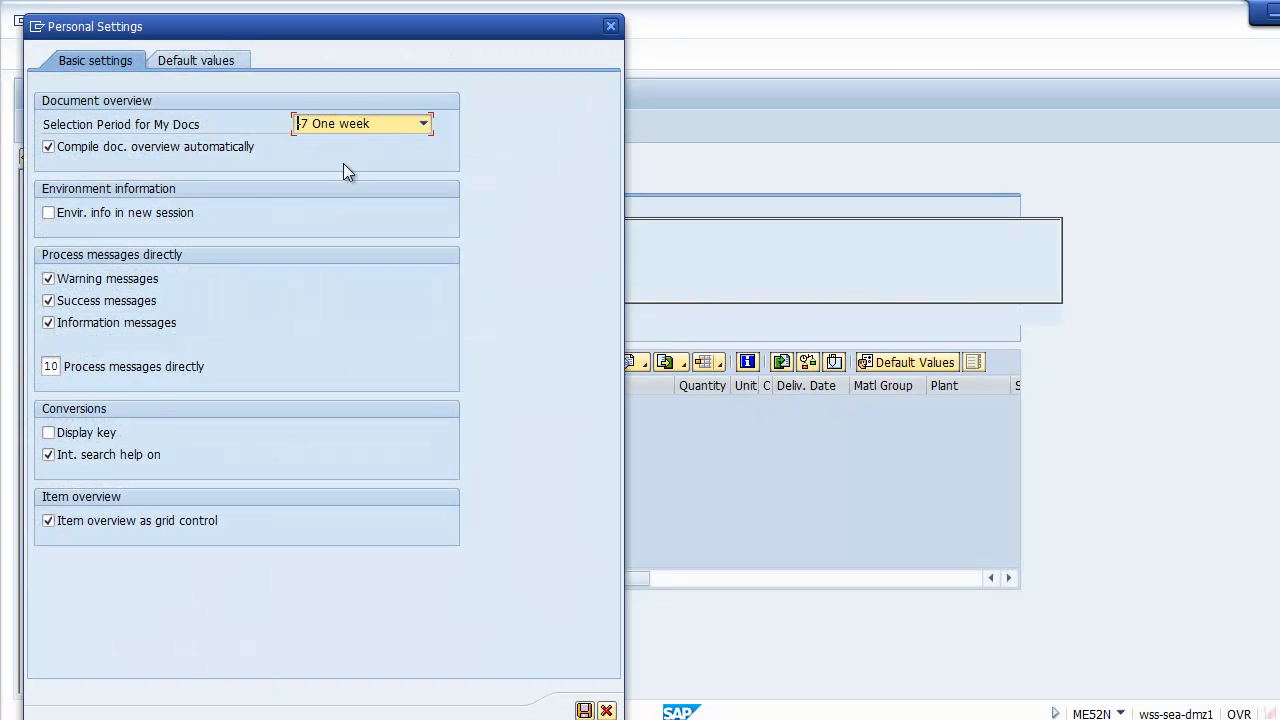
pyautogui.click(107, 518)
pyautogui.click(584, 710)
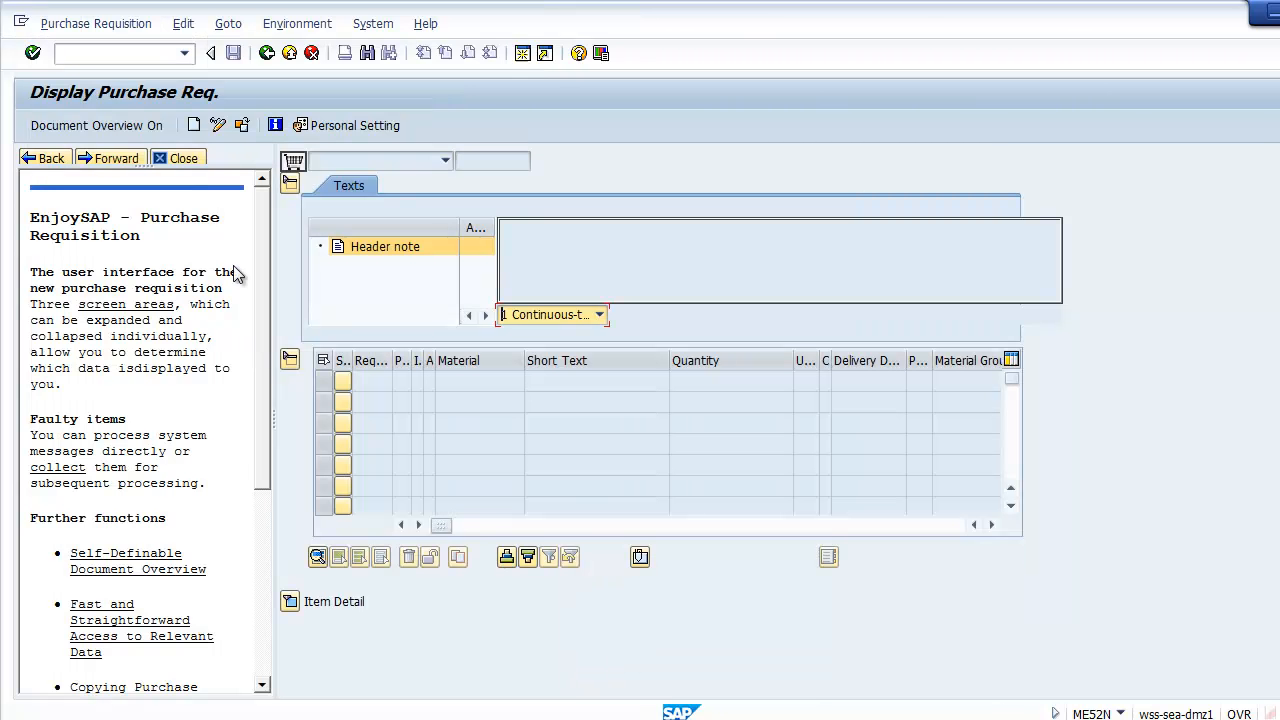
# - Open the other document by pasting the copied purchase requisition number
pyautogui.click(242, 125)
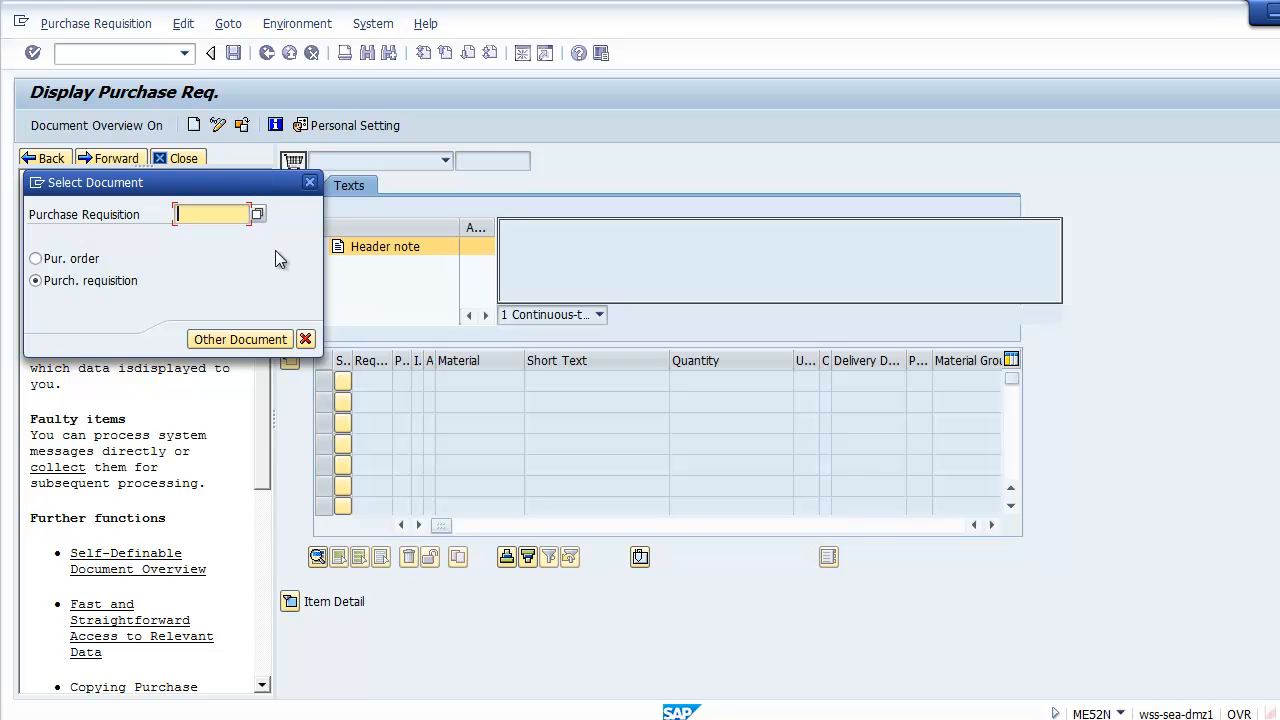
pyautogui.hotkey('ctrl', 'v')
pyautogui.click(252, 340)
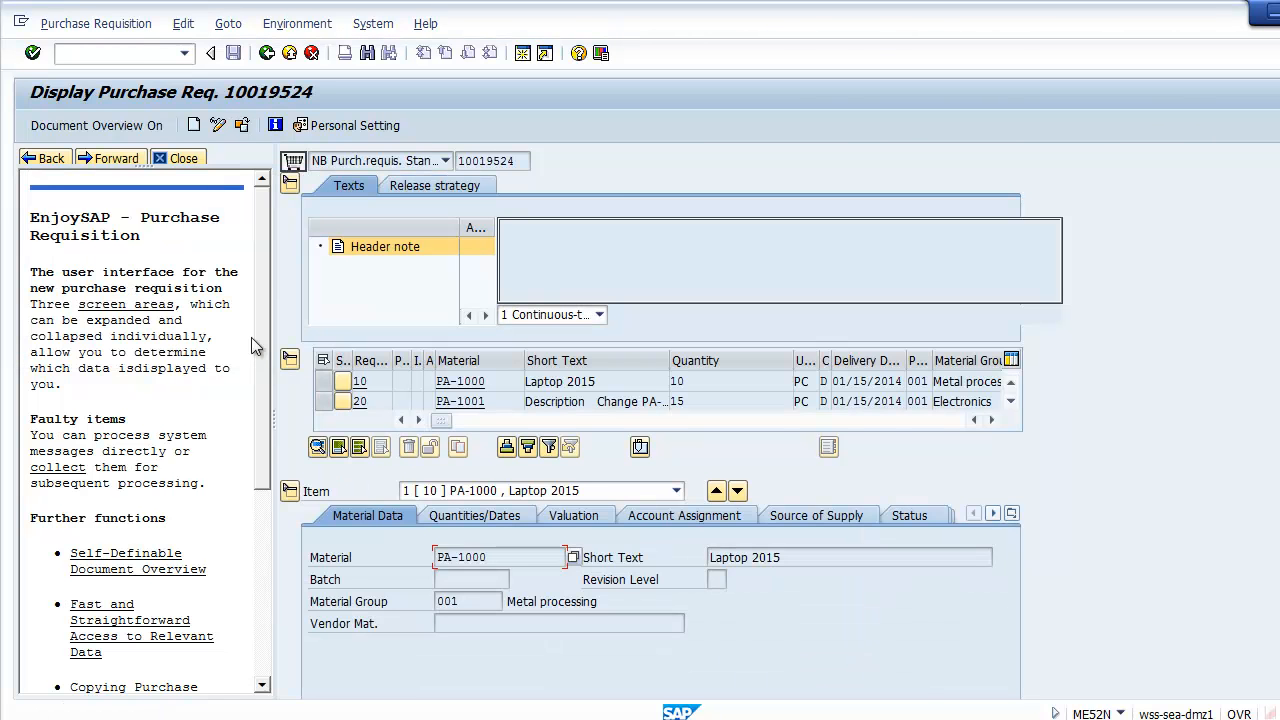
# - Define filter criteria for the item overview with the columns DATA-TCSELFLAG, Status and Item of Requisition
pyautogui.click(552, 449)
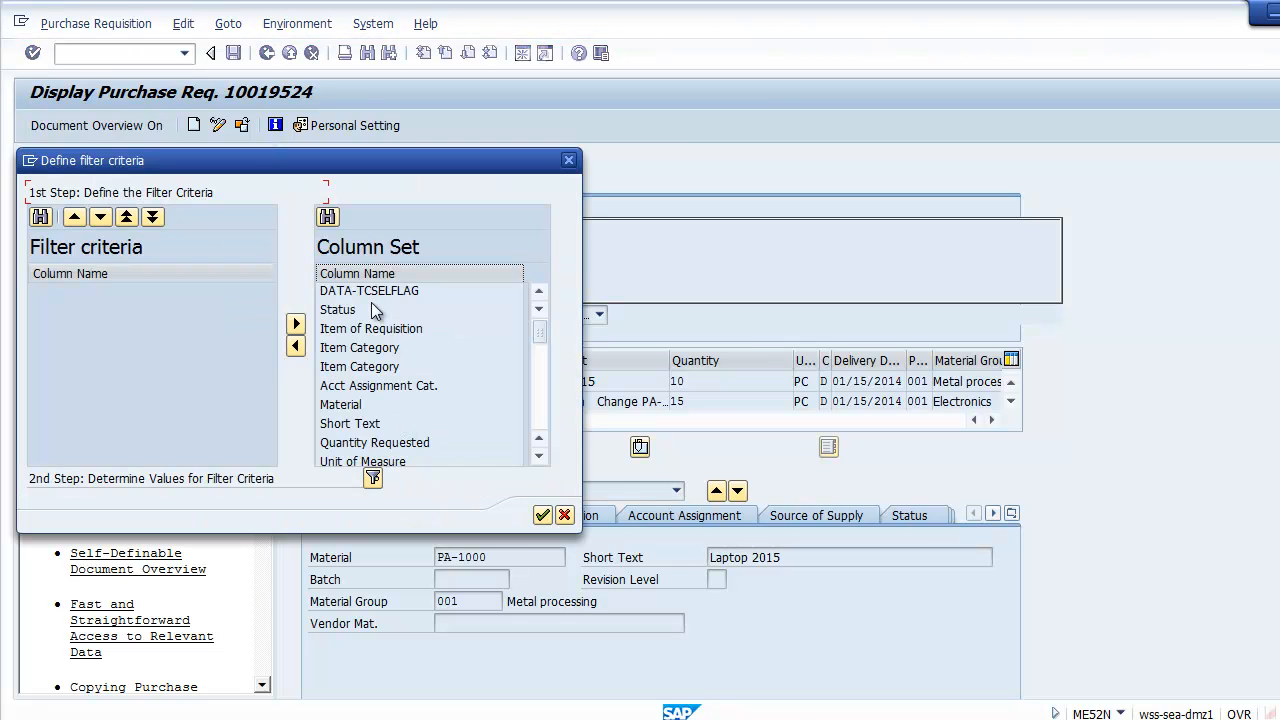
pyautogui.click(365, 291)
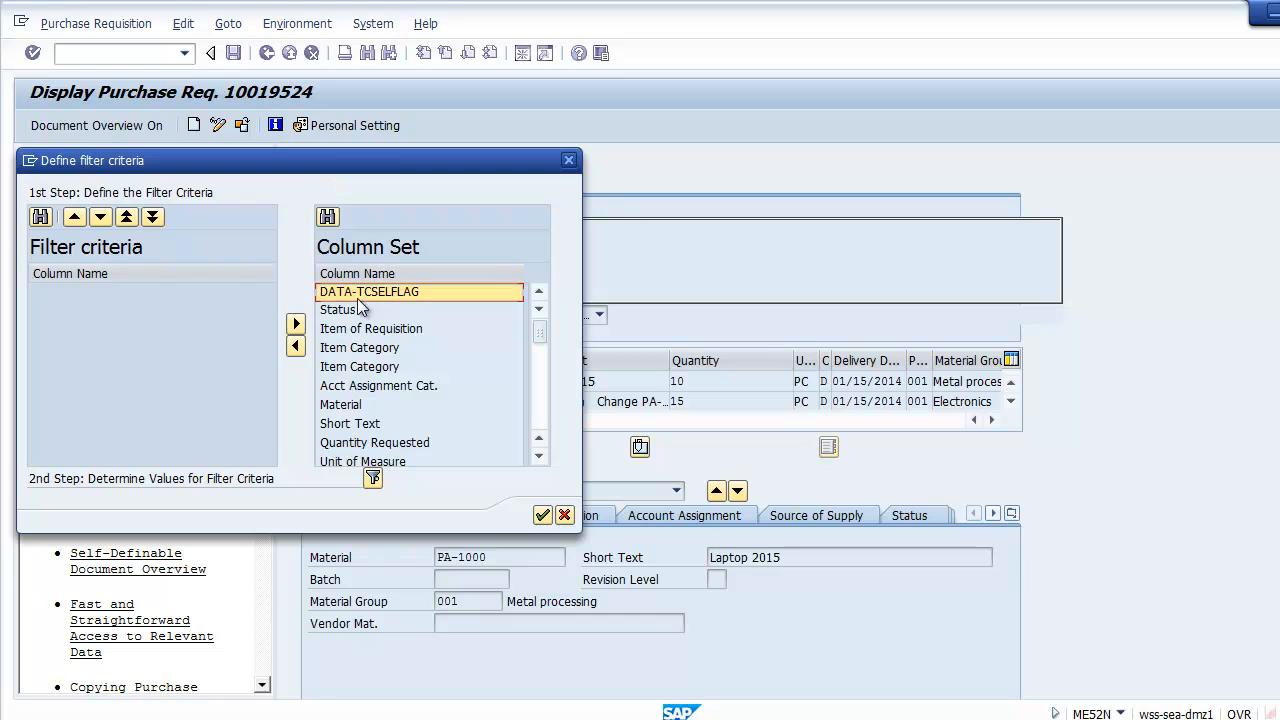
pyautogui.click(295, 347)
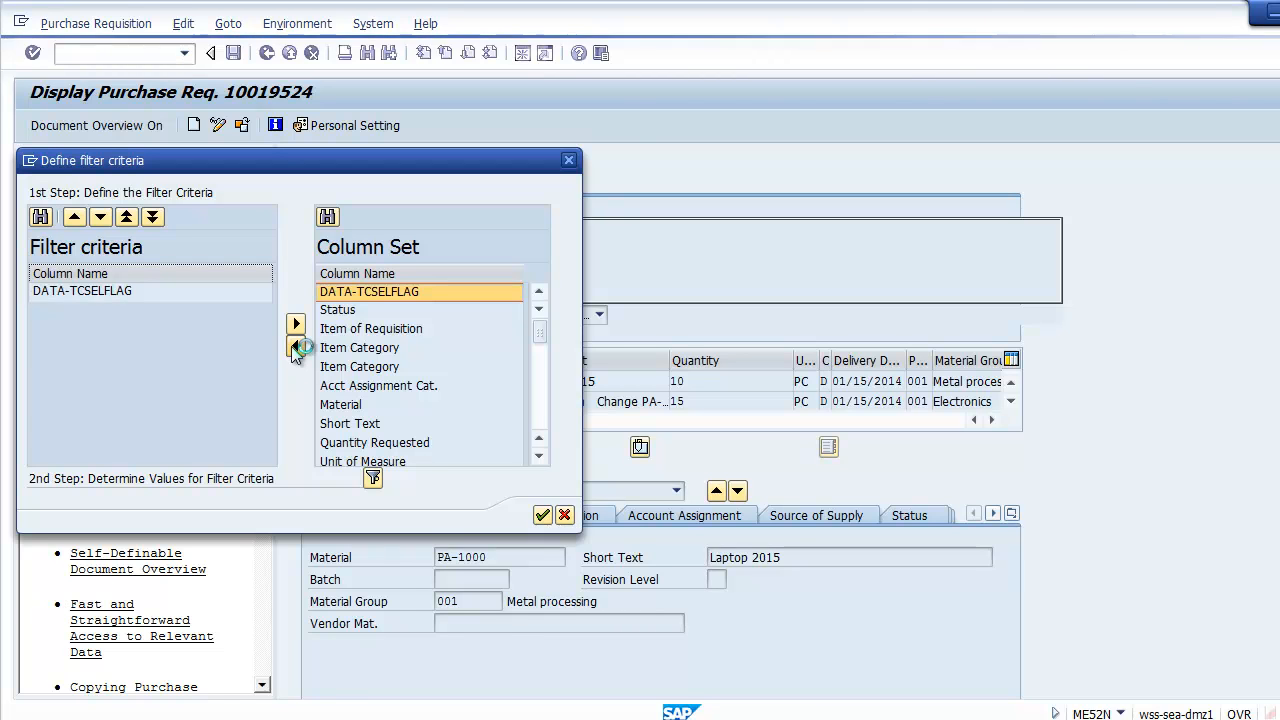
pyautogui.click(355, 293)
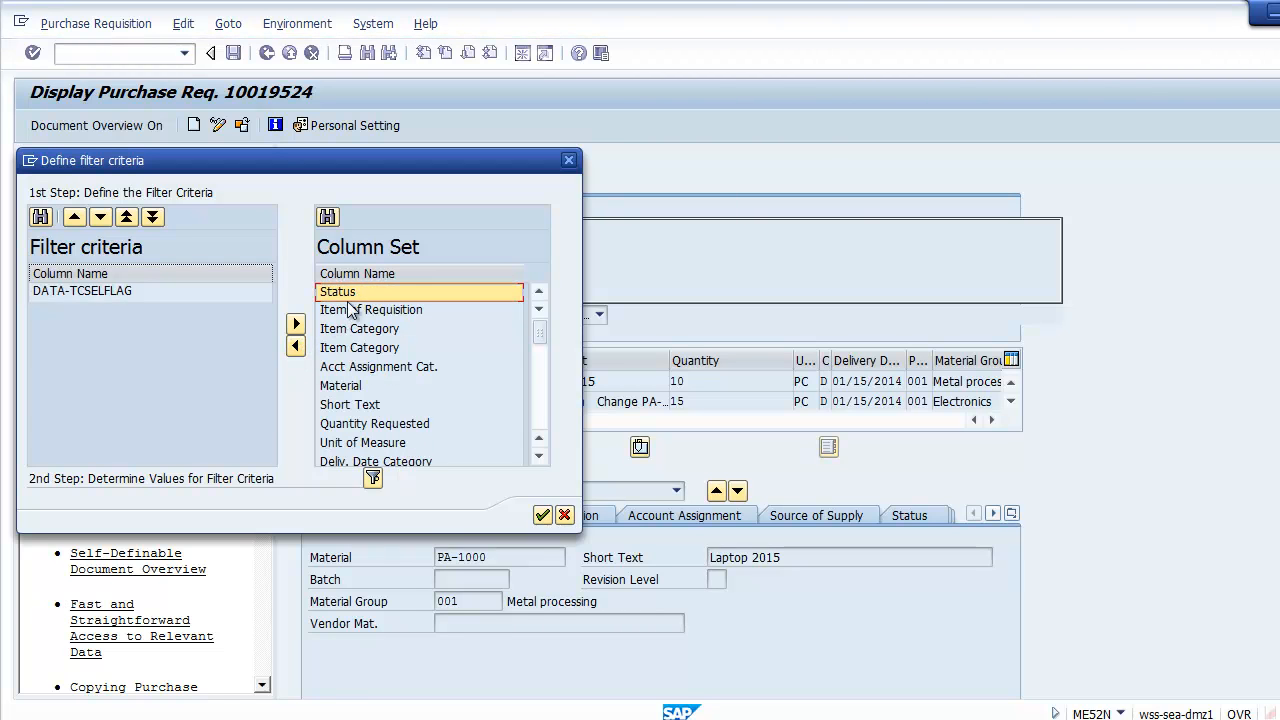
pyautogui.click(295, 347)
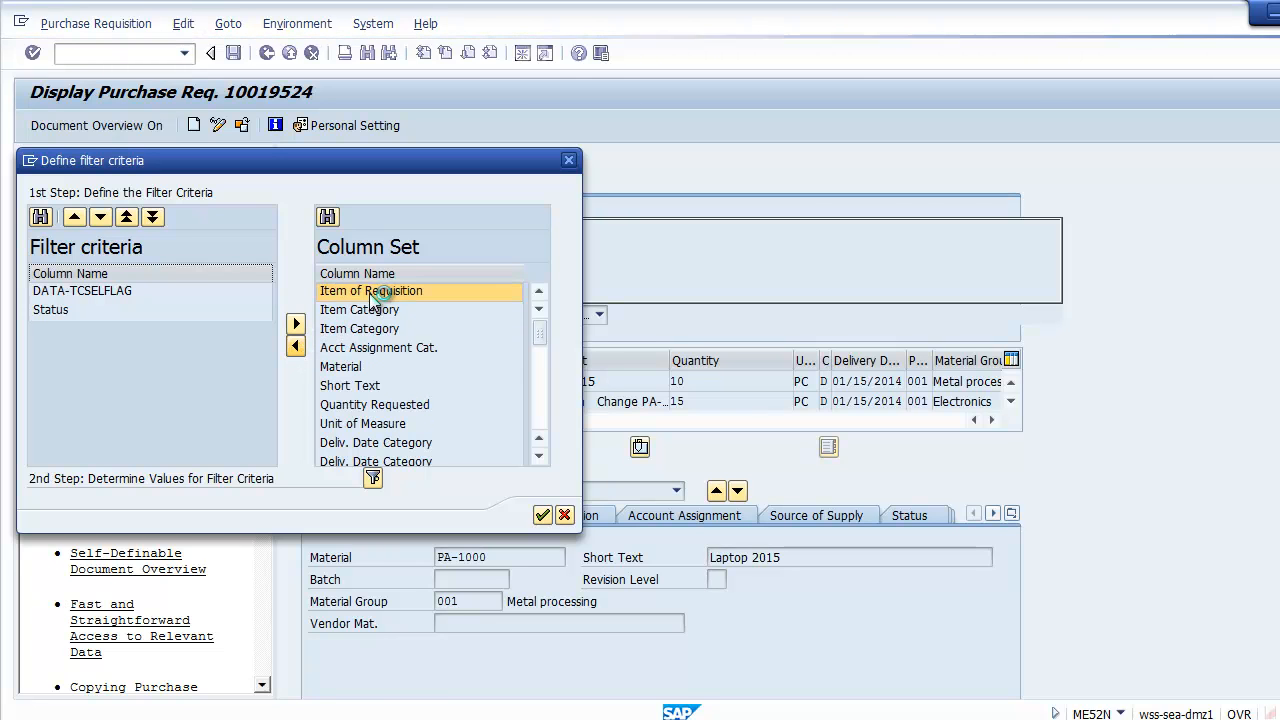
pyautogui.click(370, 293)
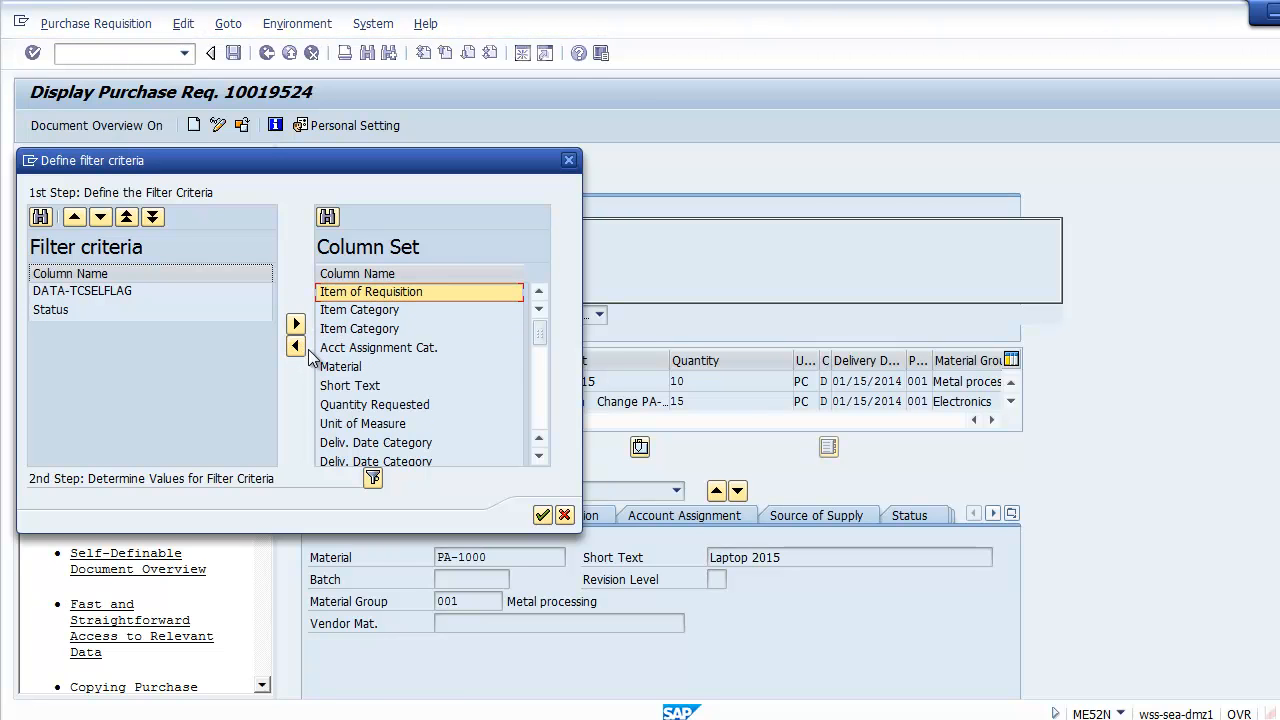
pyautogui.click(300, 347)
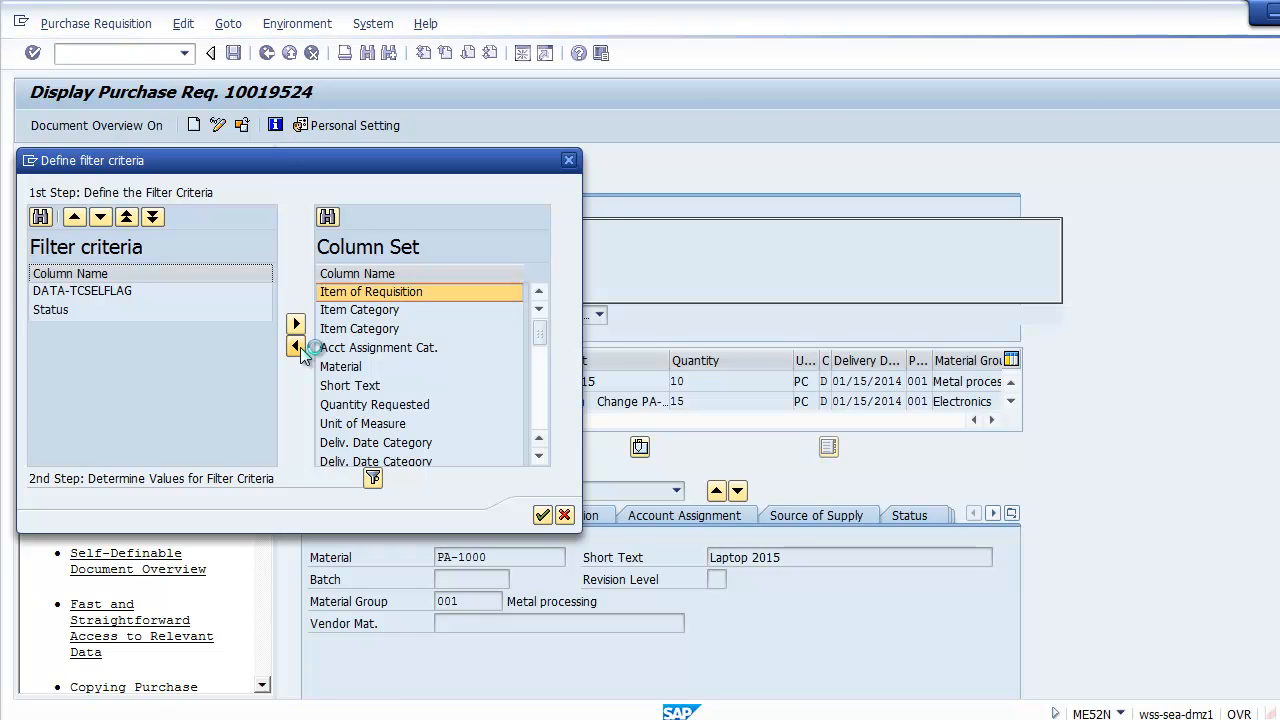
# - Set the filter value for Item of Requisition to 20 and apply the filter
pyautogui.click(373, 479)
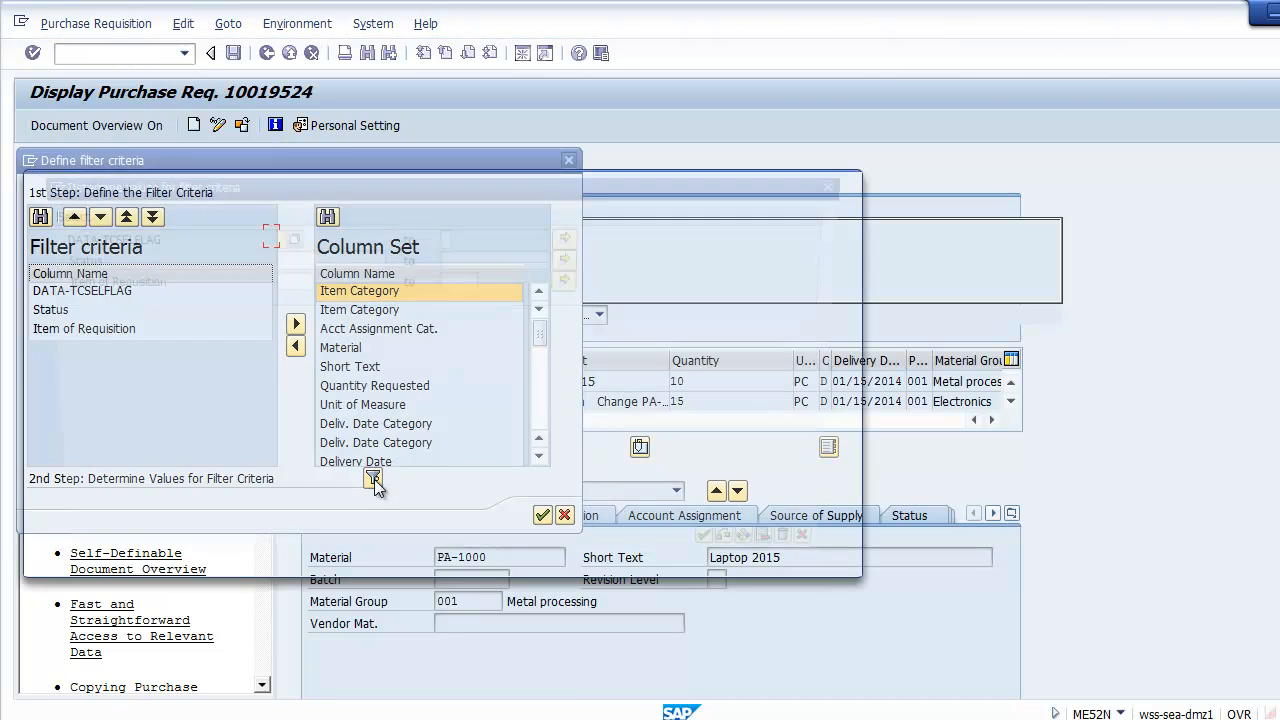
pyautogui.click(287, 283)
pyautogui.write('20')
pyautogui.press('Return')
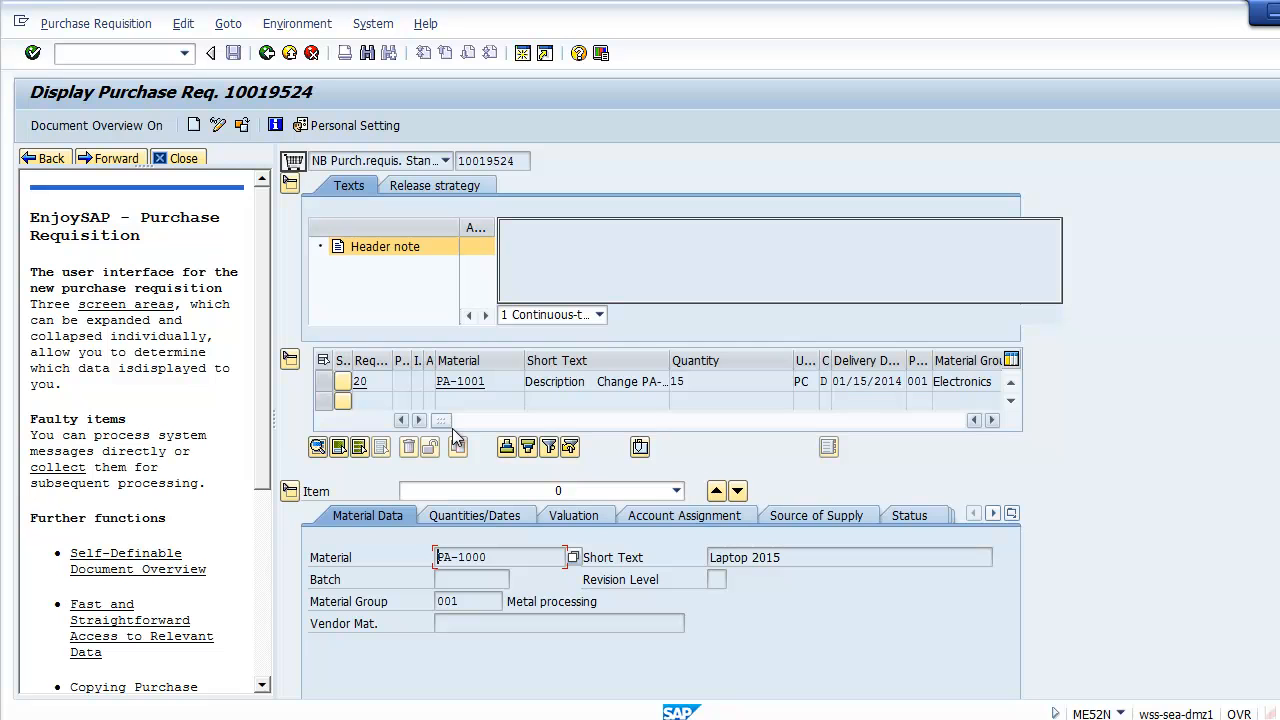
# - In change mode, set the item's Delivery Date under Quantities/Dates to 01/16/2014 and save the requisition
pyautogui.click(218, 126)
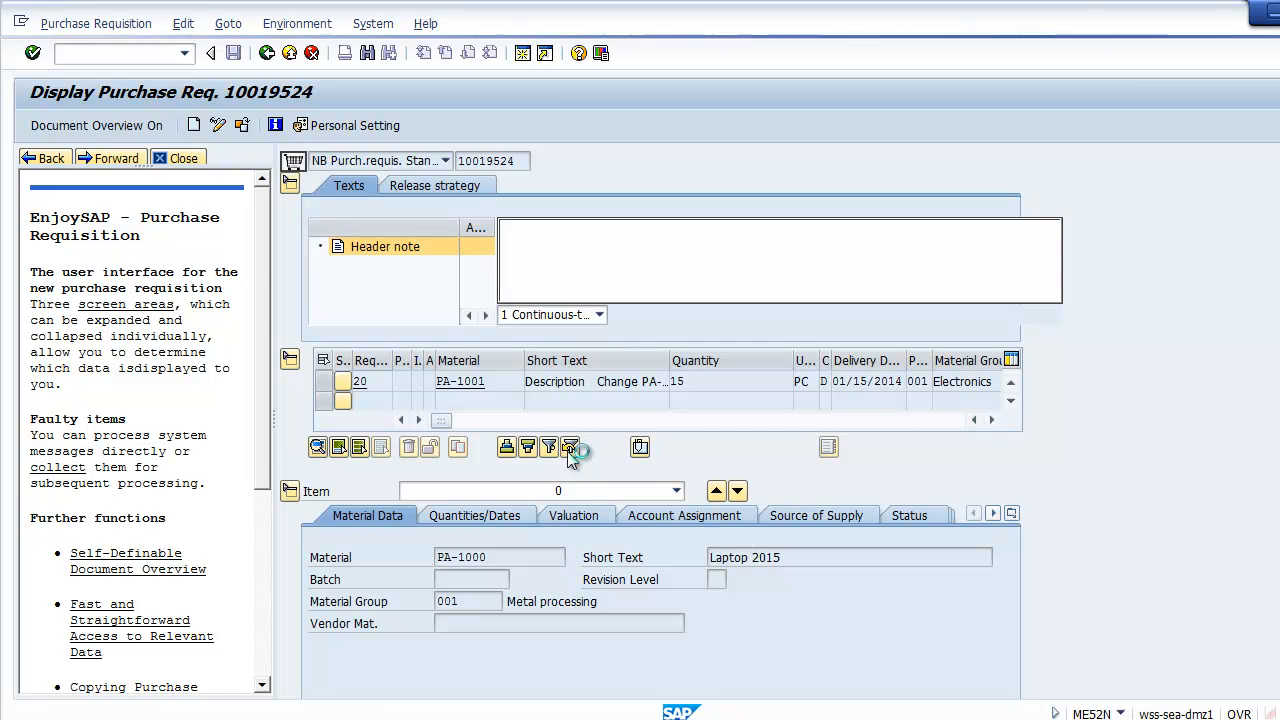
pyautogui.click(1013, 513)
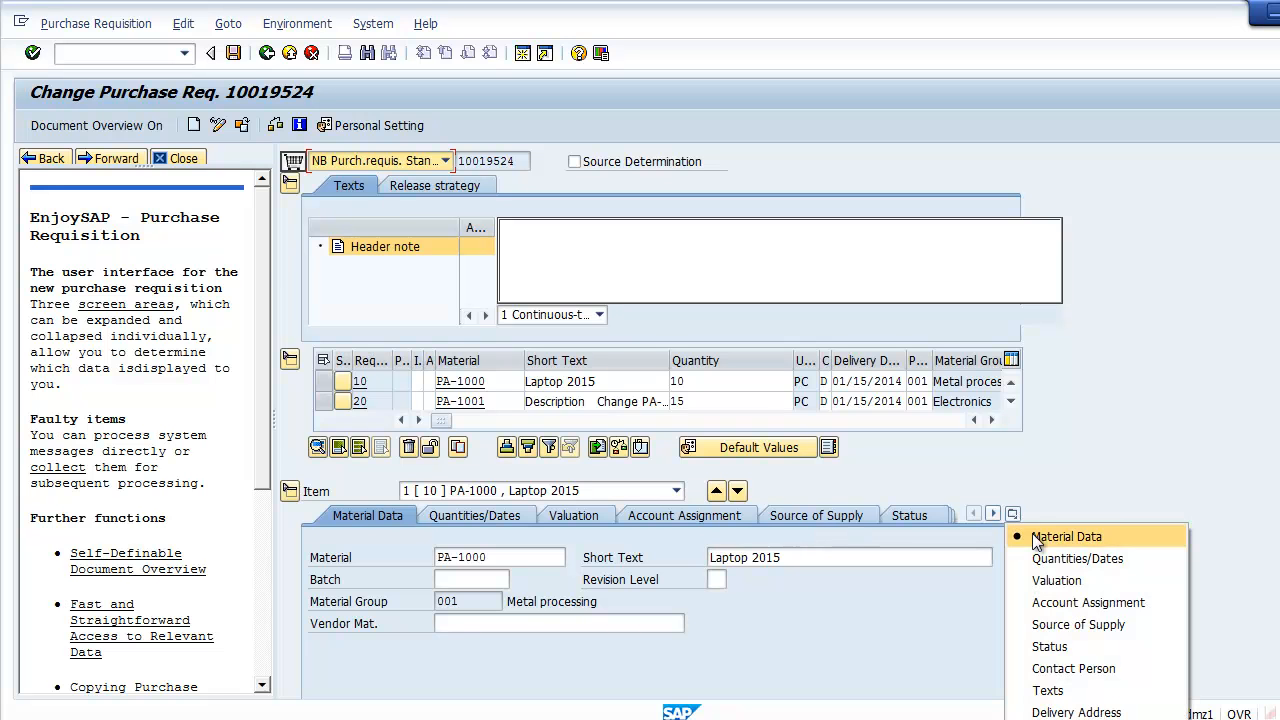
pyautogui.click(1039, 552)
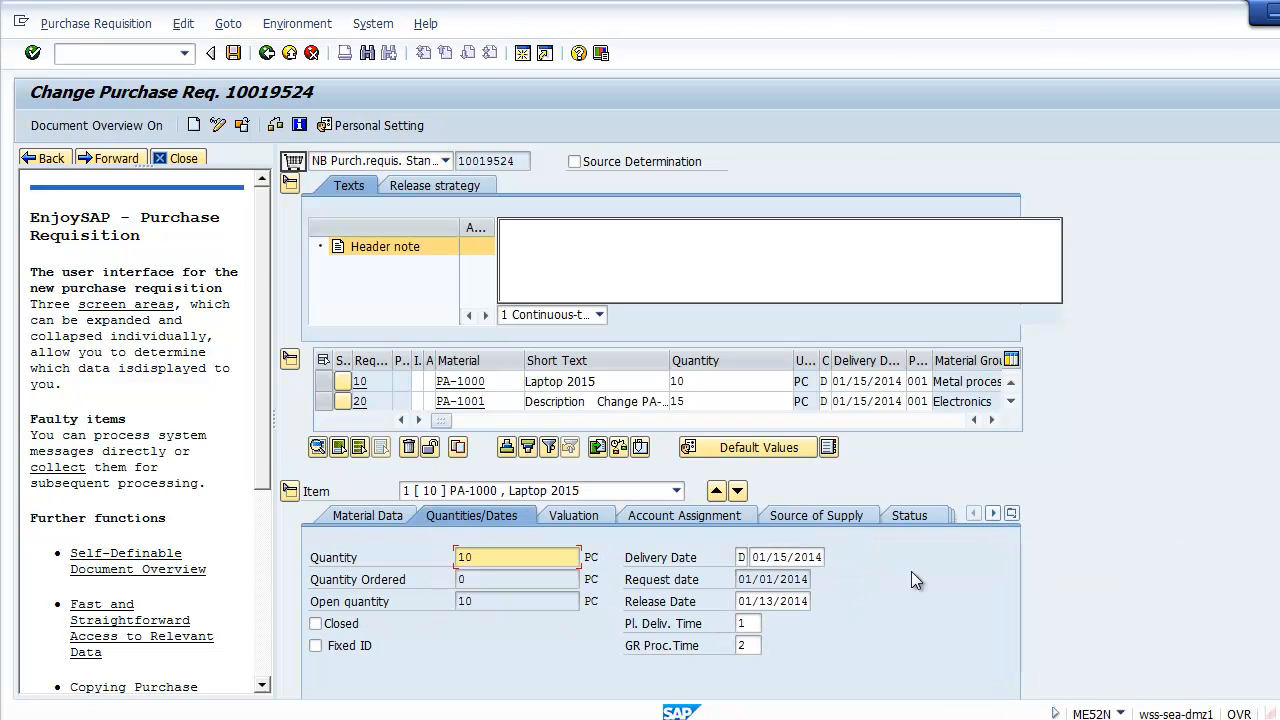
pyautogui.click(785, 557)
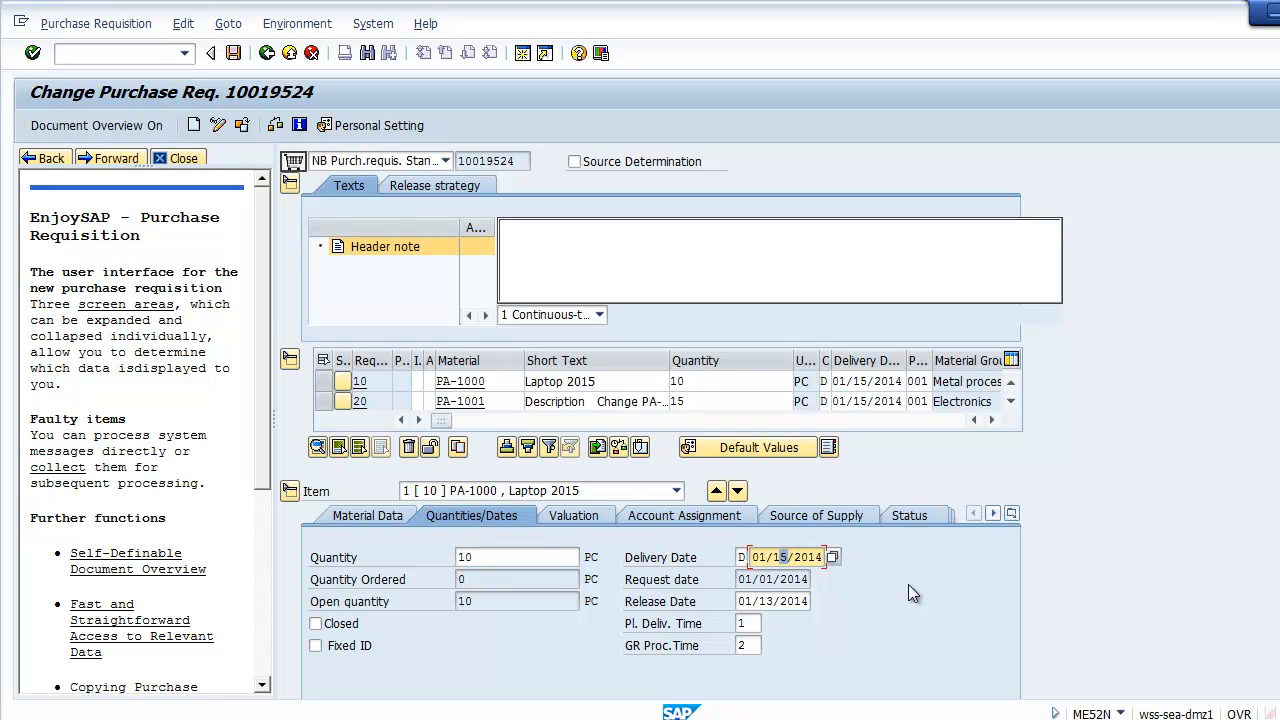
pyautogui.write('6')
pyautogui.press('Return')
pyautogui.click(233, 53)
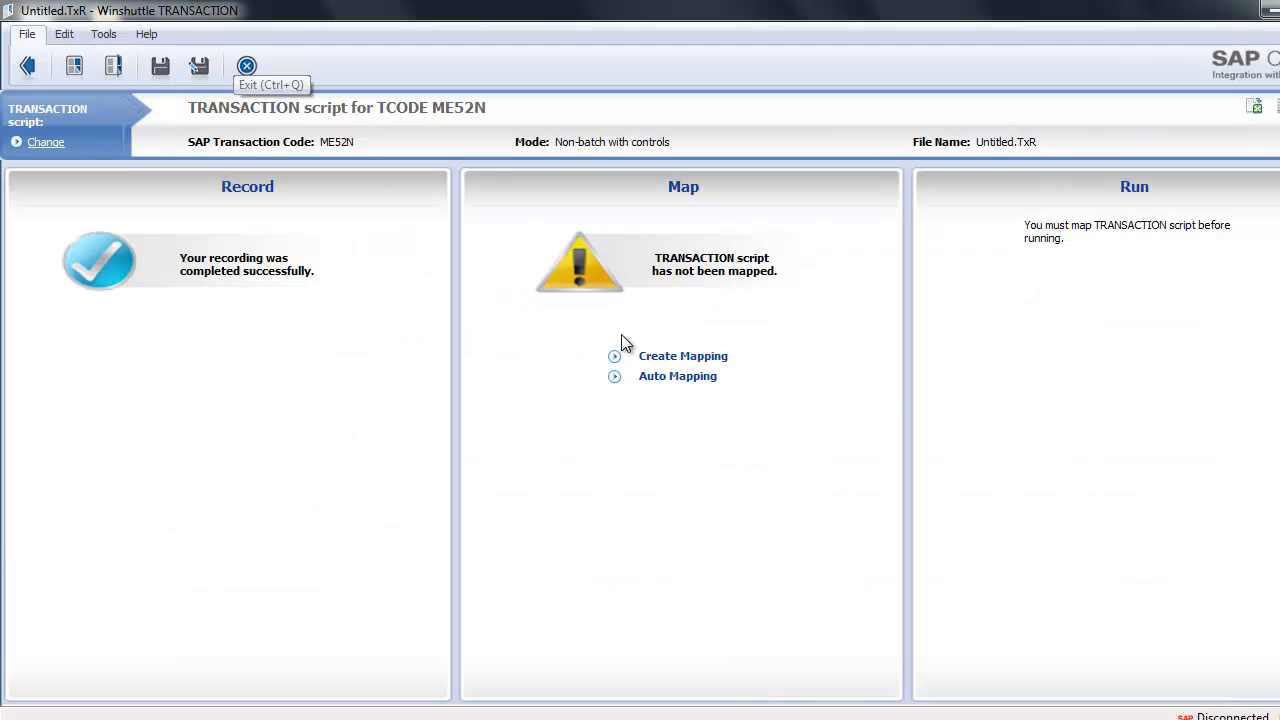
# - Create a mapping of Purchase Requisition Number to column A, %%DYN003-LOW to column B and Delivery Date to column C
pyautogui.click(695, 360)
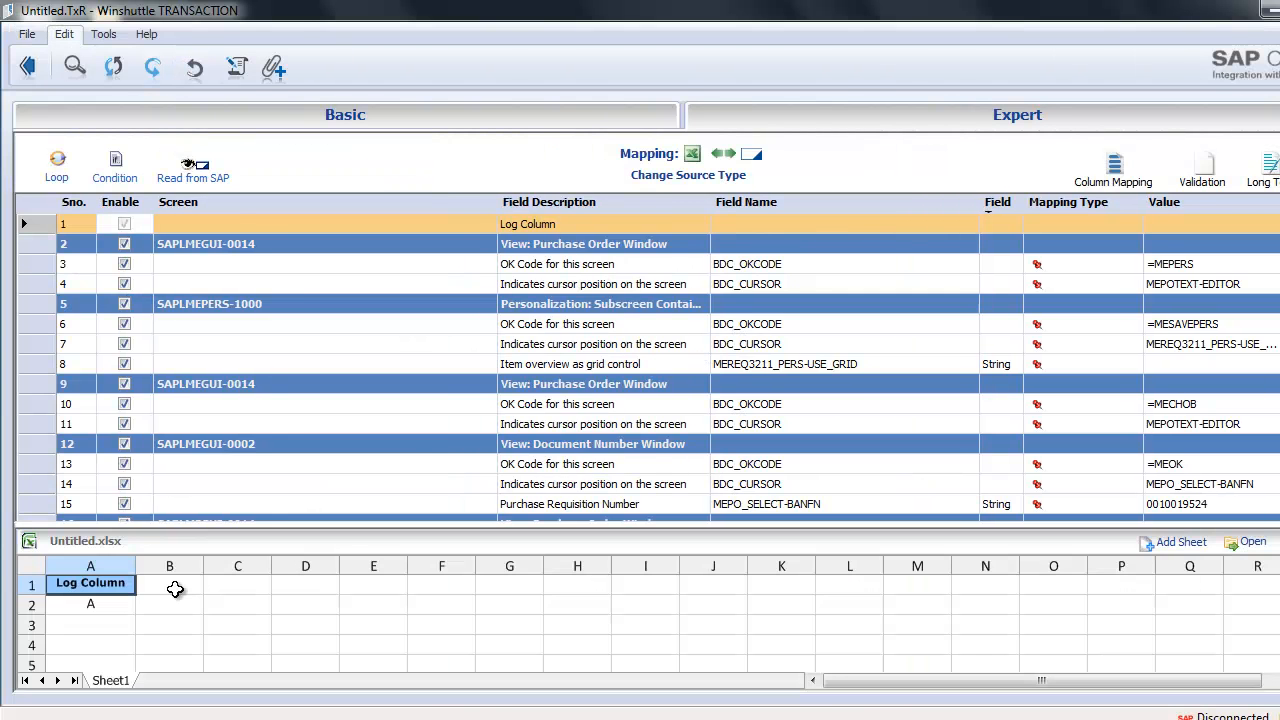
pyautogui.click(315, 504)
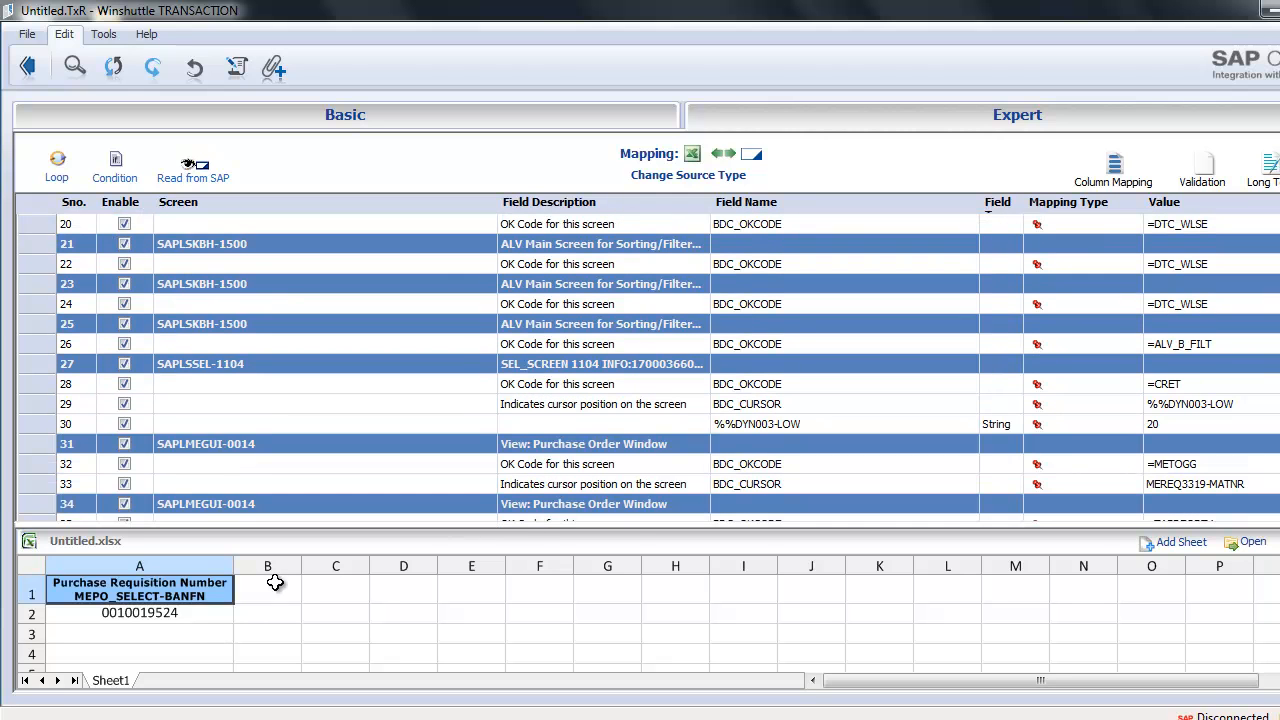
pyautogui.moveTo(271, 584); pyautogui.dragTo(535, 430)
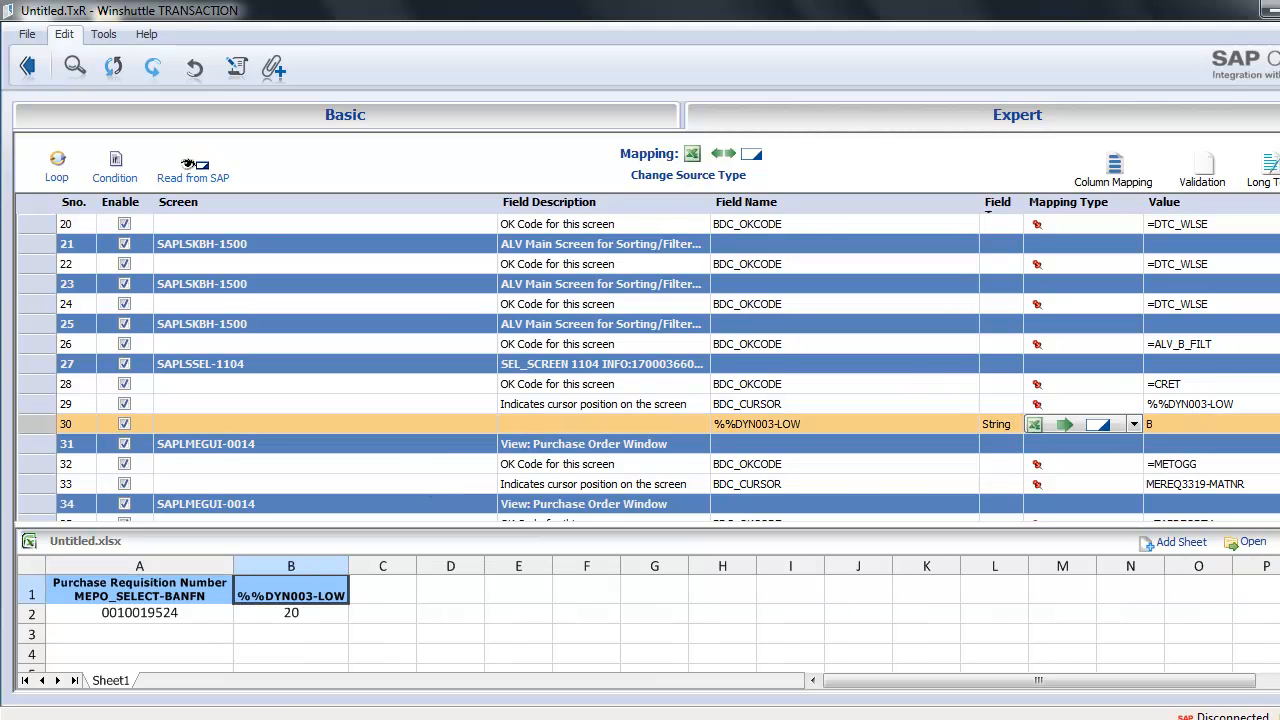
pyautogui.scroll(-3, 650, 367)
pyautogui.moveTo(374, 592); pyautogui.dragTo(553, 455)
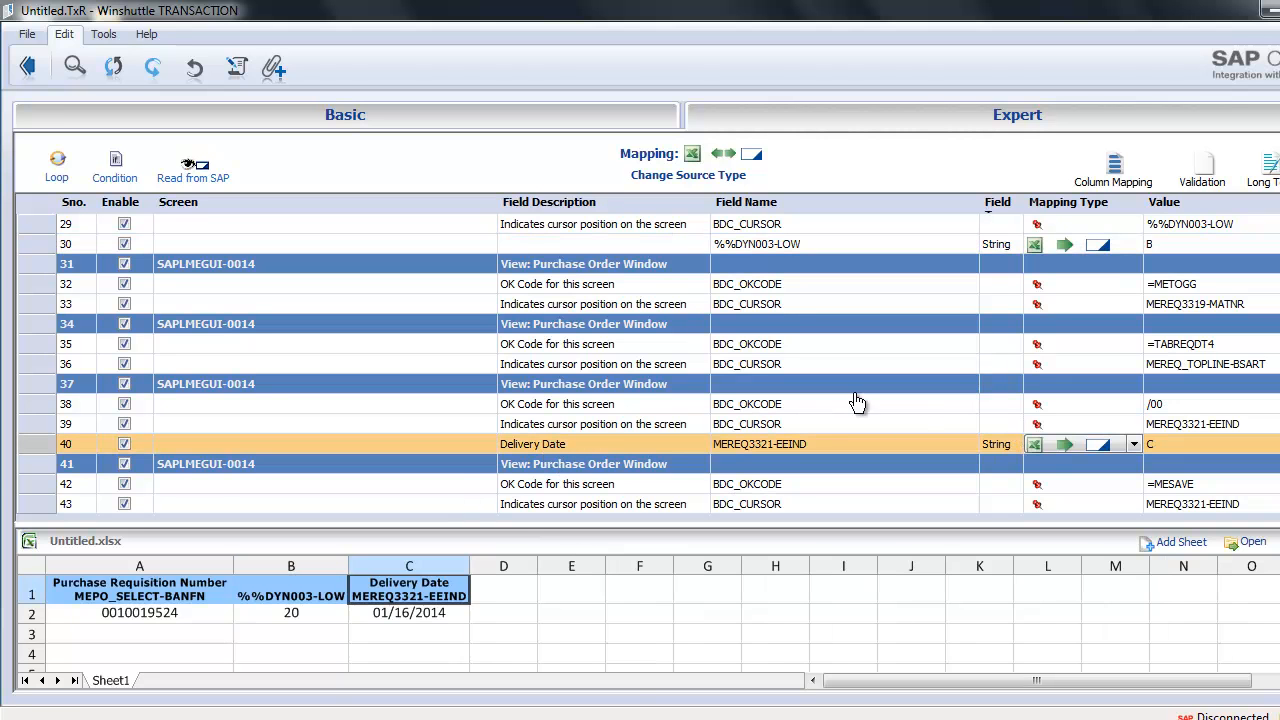
# - Leave the mapping, saving the data preview as ME52N.xlsx and the script as ME52N.TxR
pyautogui.click(27, 70)
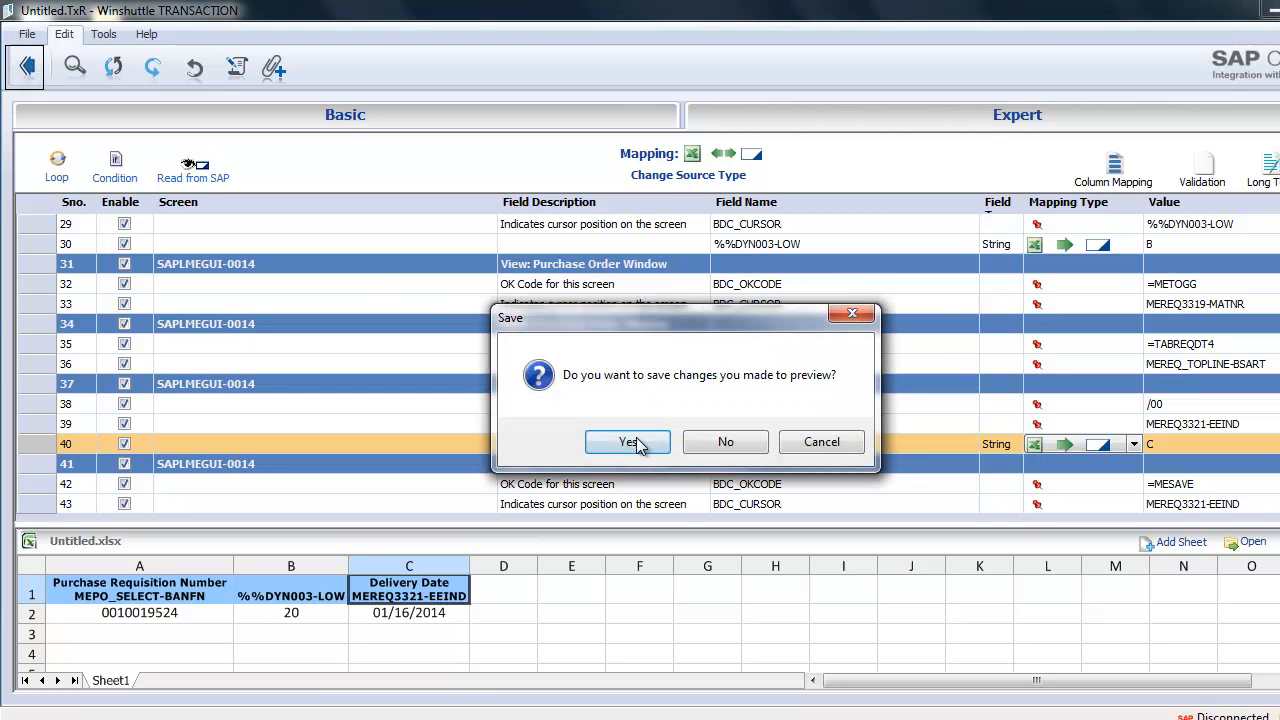
pyautogui.click(637, 444)
pyautogui.press('Return')
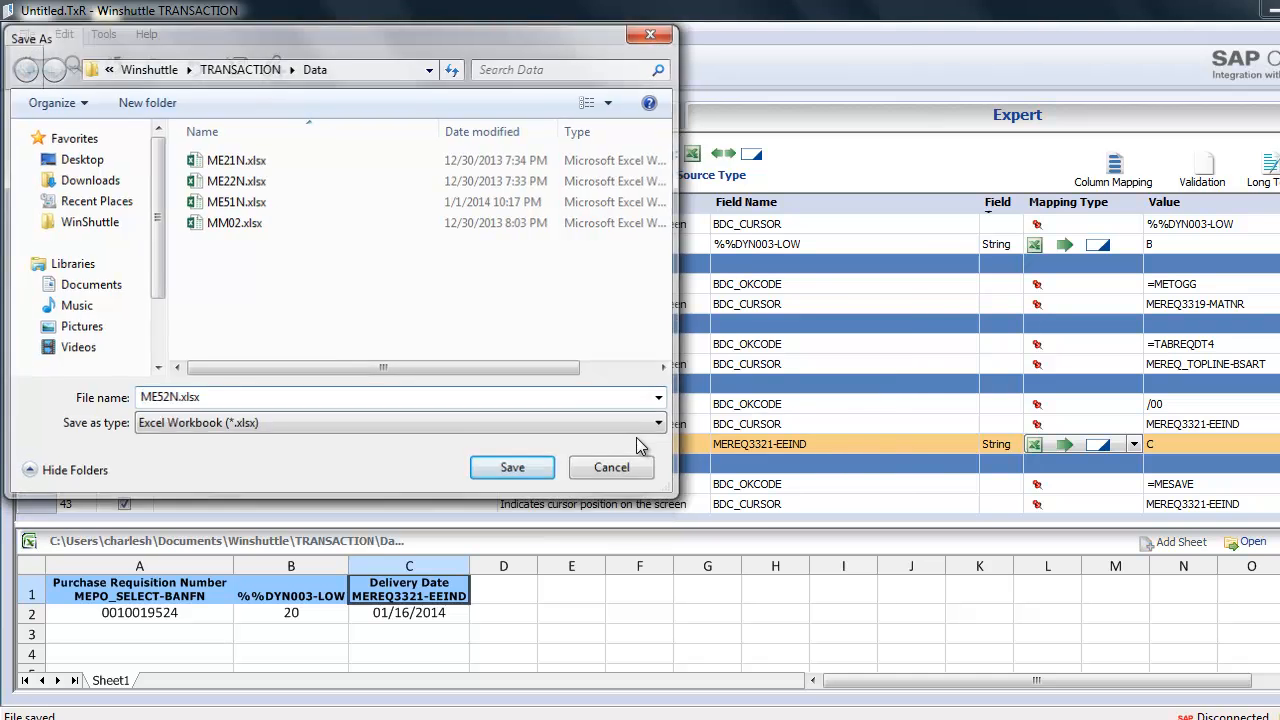
pyautogui.click(640, 444)
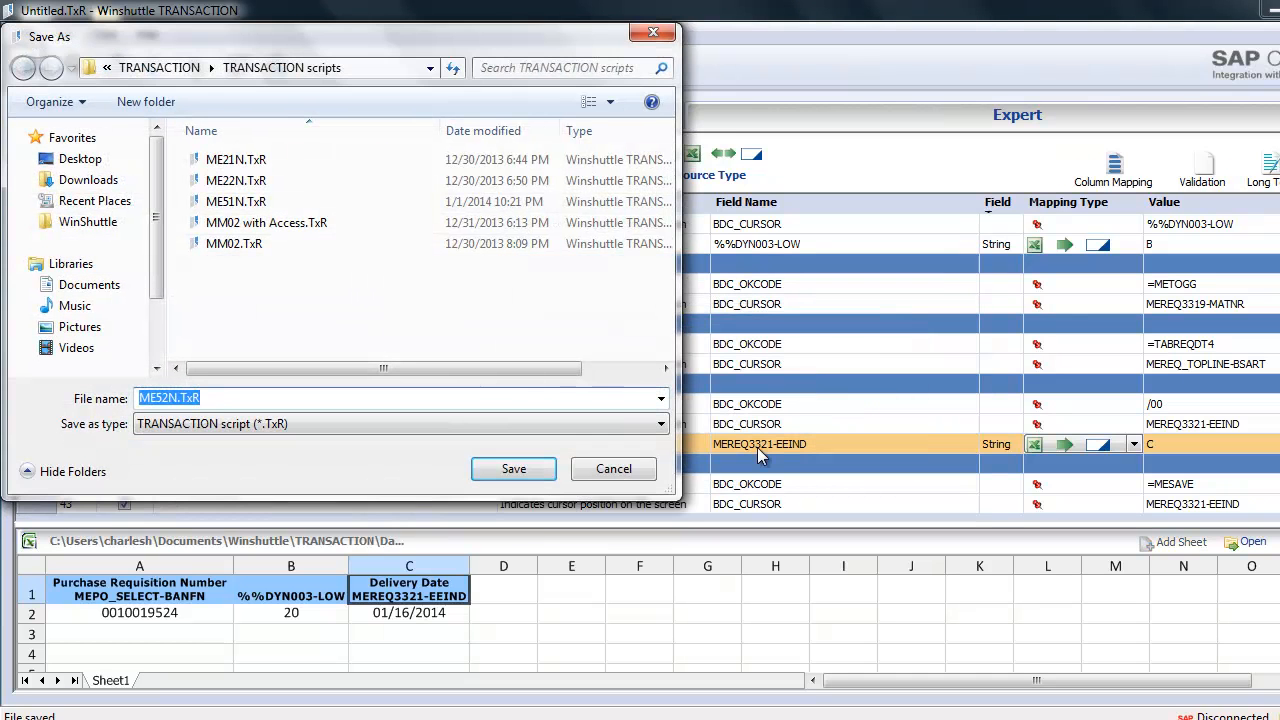
pyautogui.press('Return')
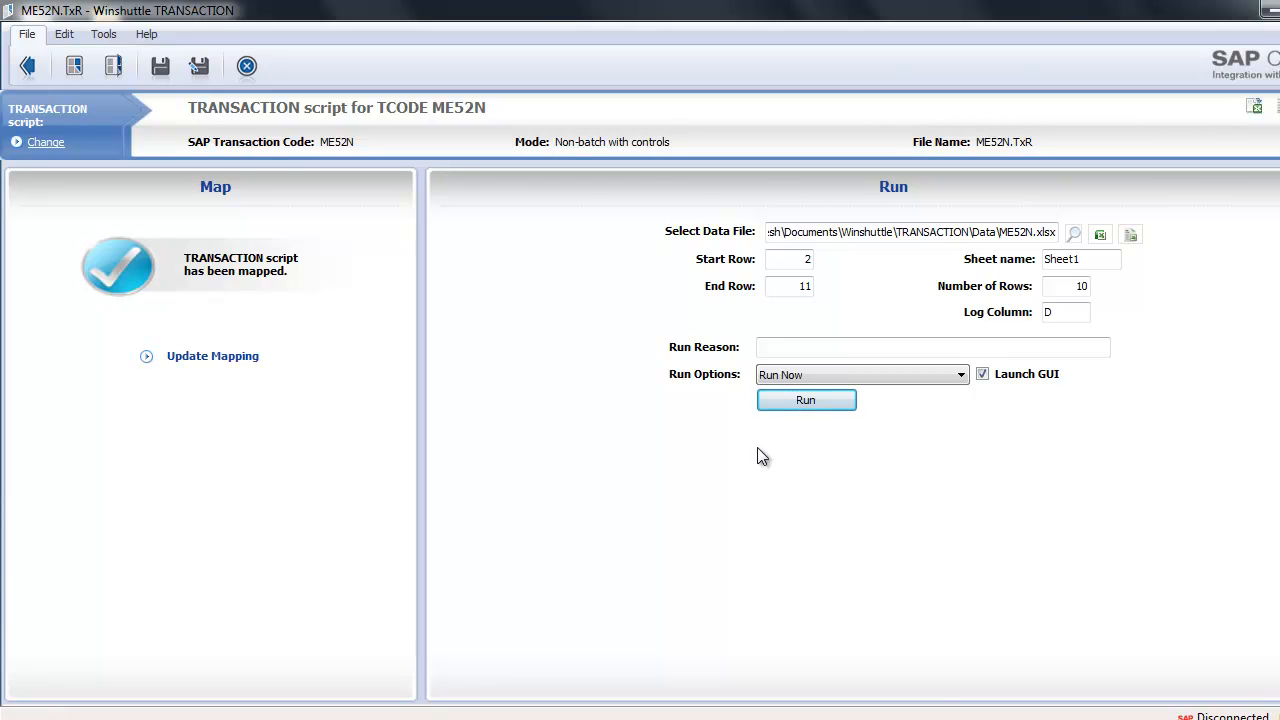
# - Open ME52N.xlsx in Excel and check the requisition number, item number and delivery date of its rows
pyautogui.click(1099, 236)
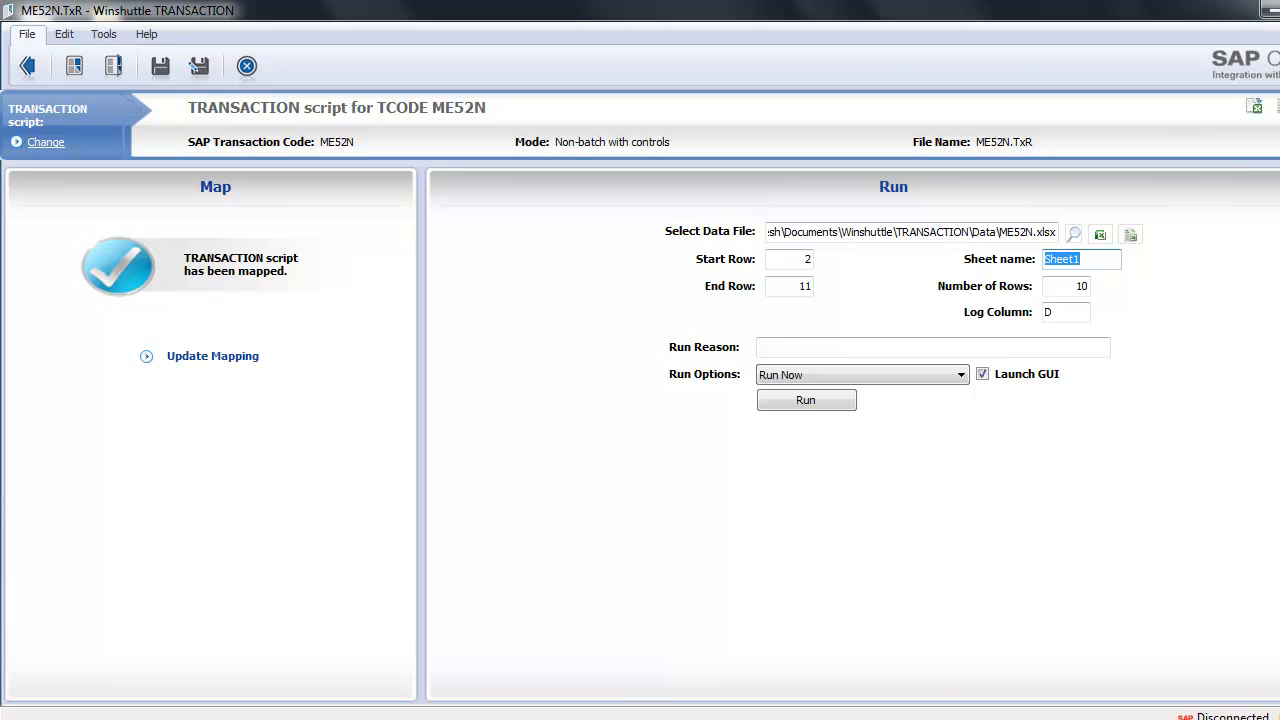
pyautogui.click(1189, 654)
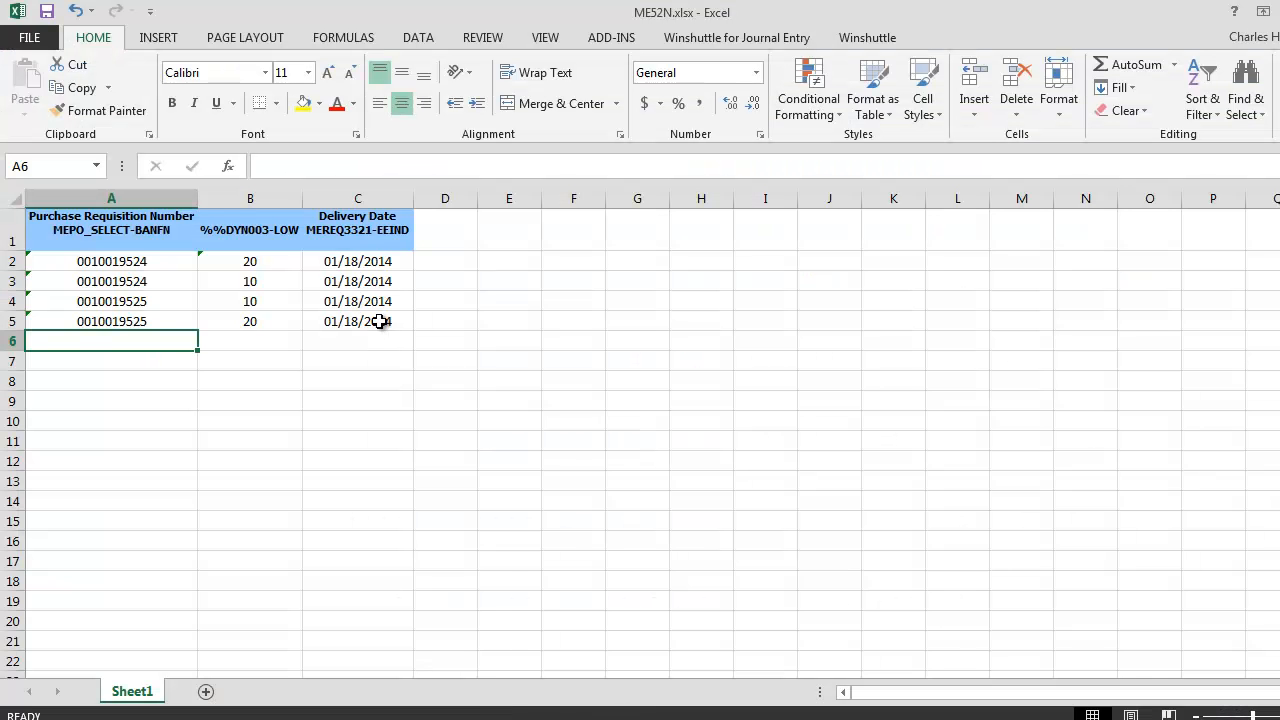
pyautogui.click(176, 305)
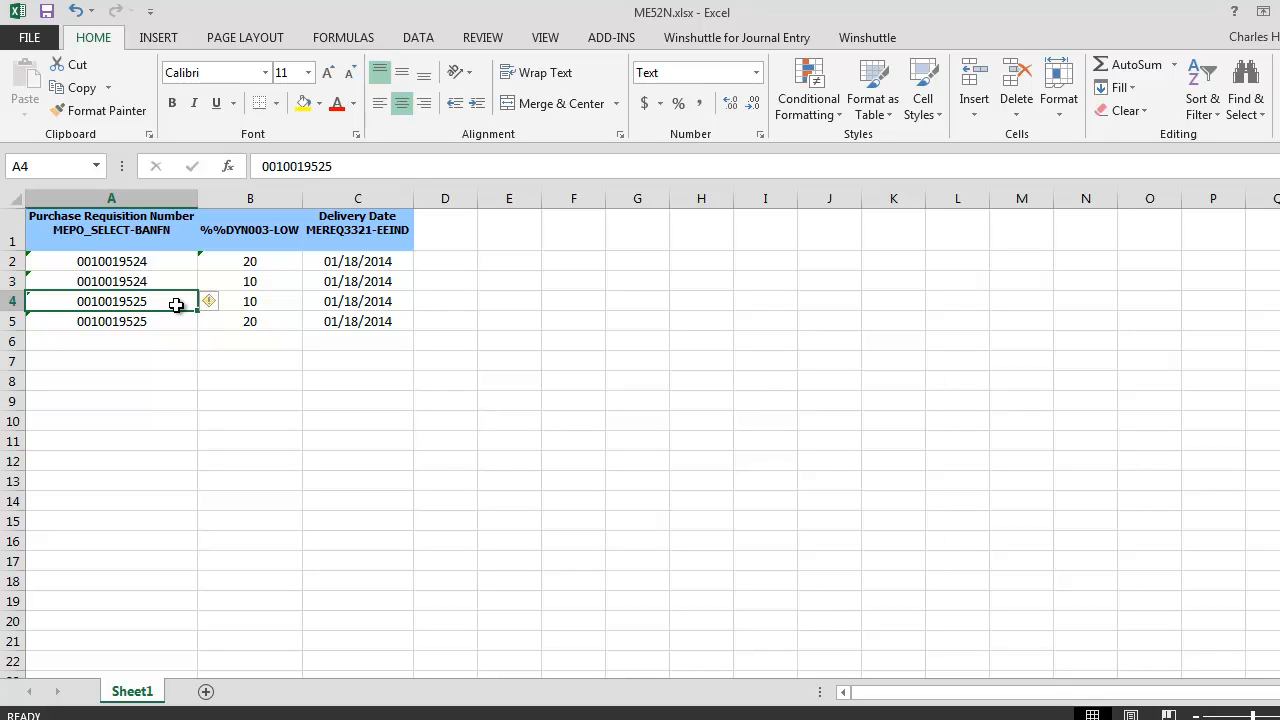
pyautogui.press('Right')
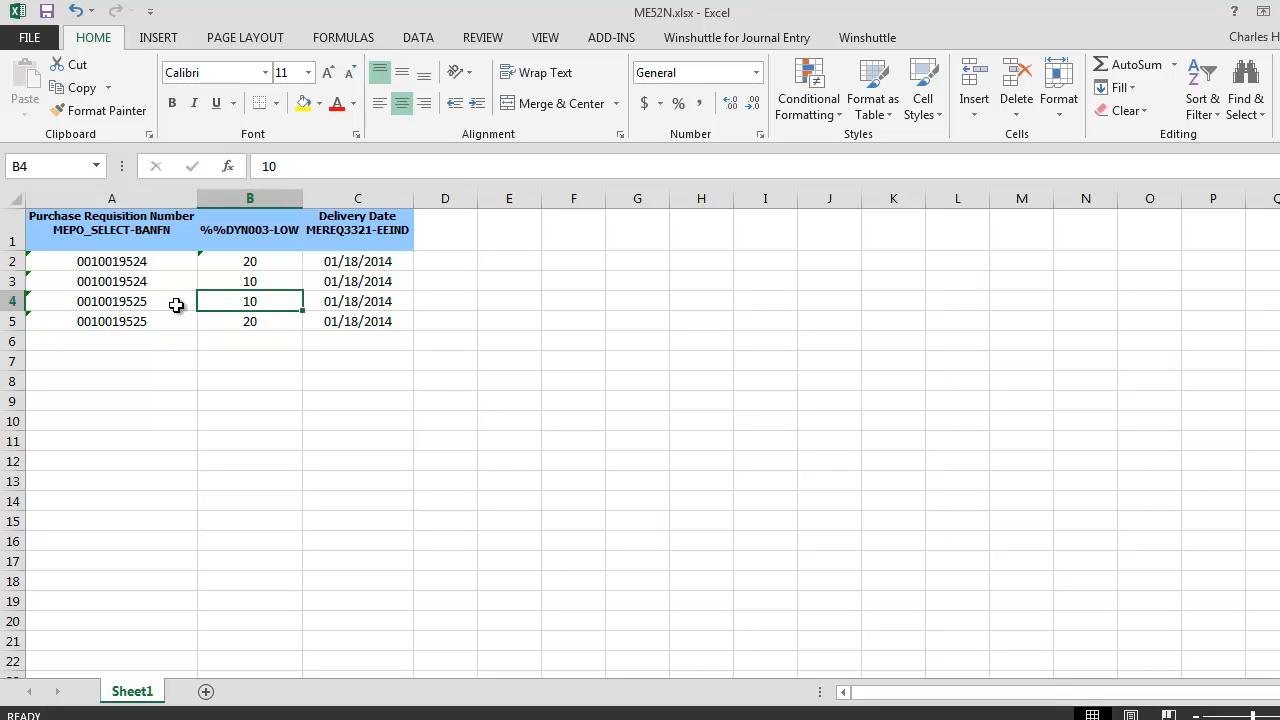
pyautogui.press('Right')
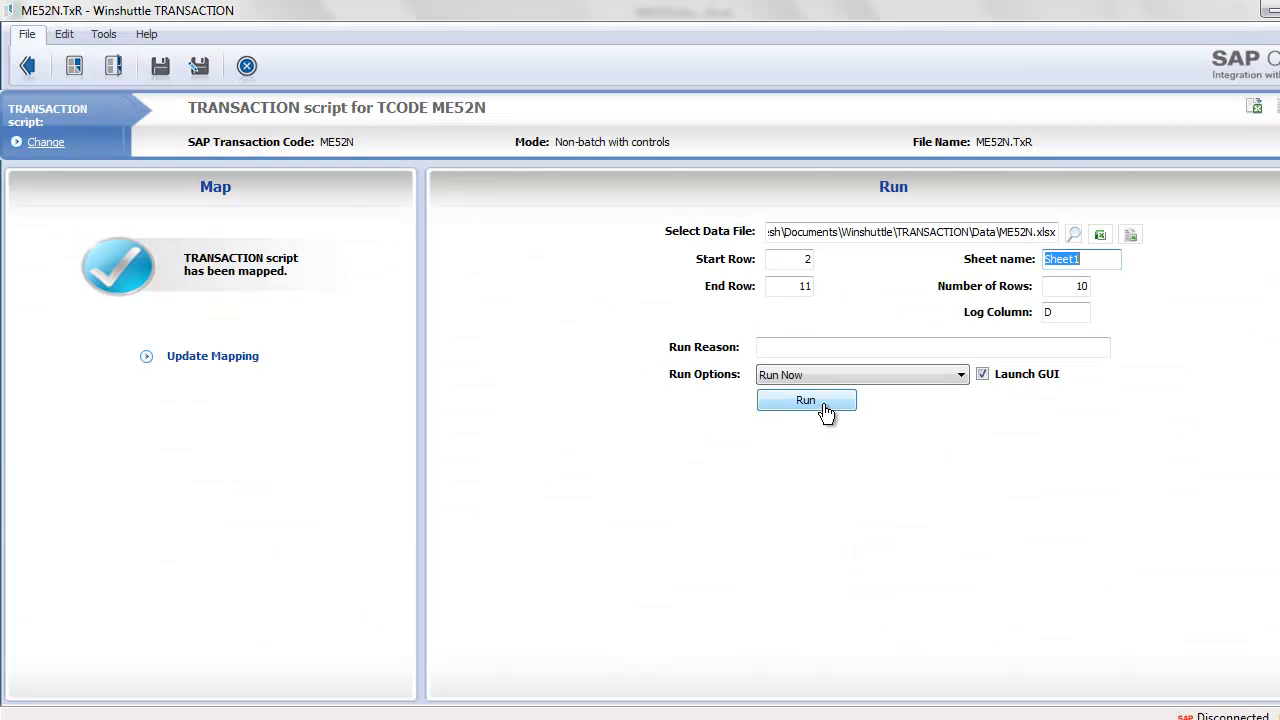
# - Run the ME52N script from Winshuttle TRANSACTION with the SAP logon, and check its log column in Excel
pyautogui.click(823, 405)
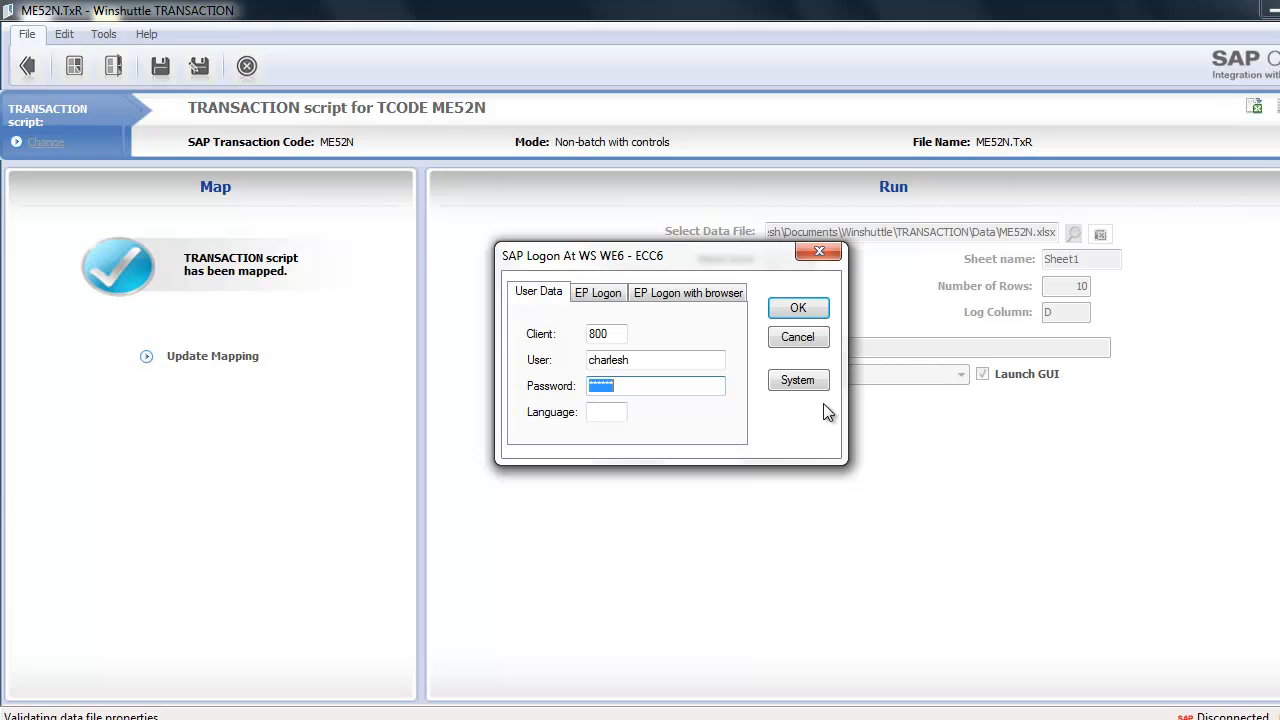
pyautogui.press('Return')
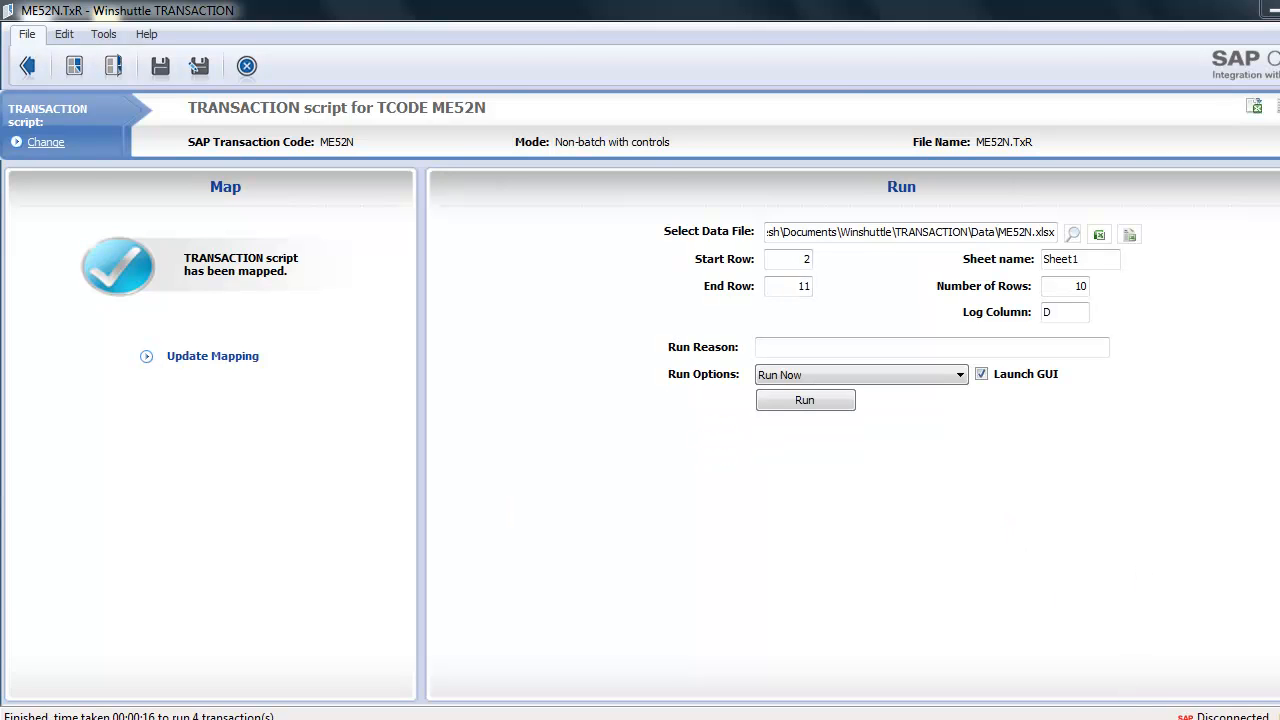
pyautogui.click(840, 600)
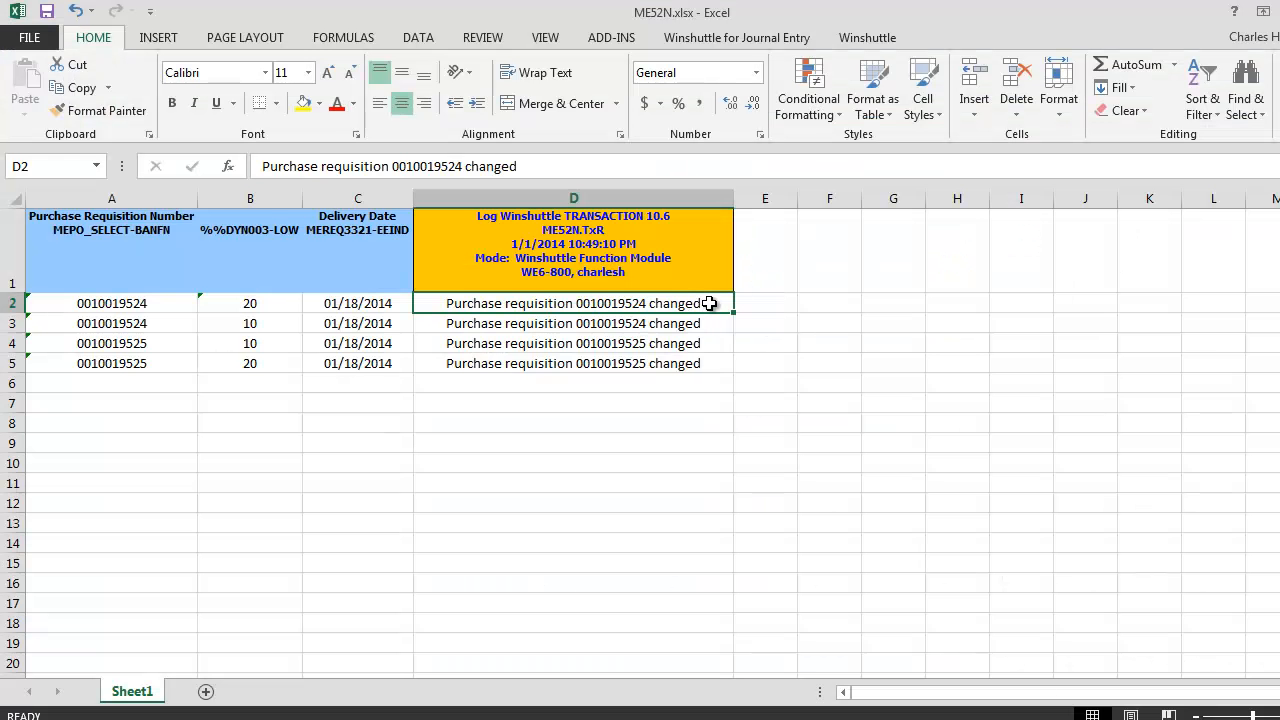